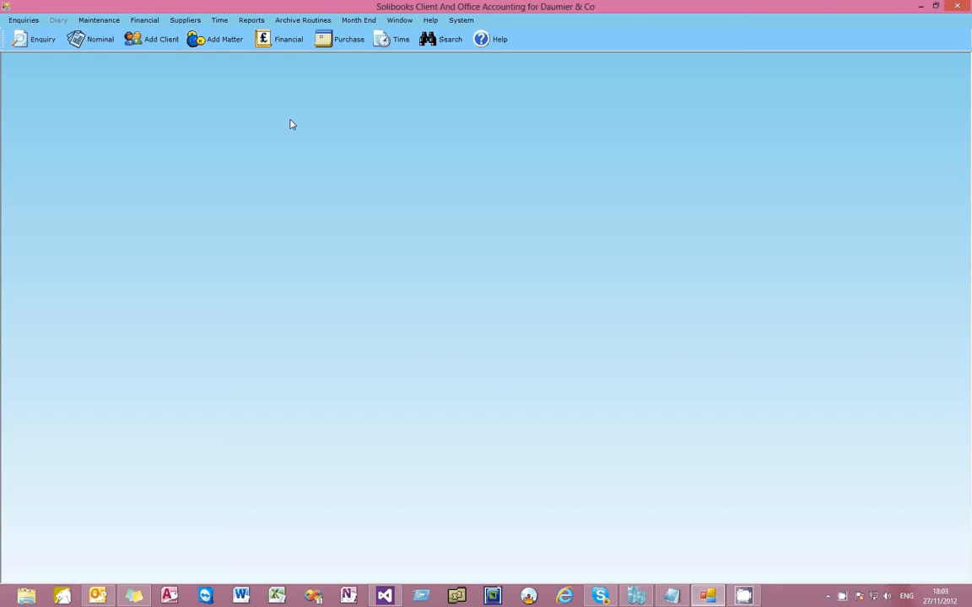
- Start an accounts posting batch with the transaction type Office Payments
left_click(144, 24)
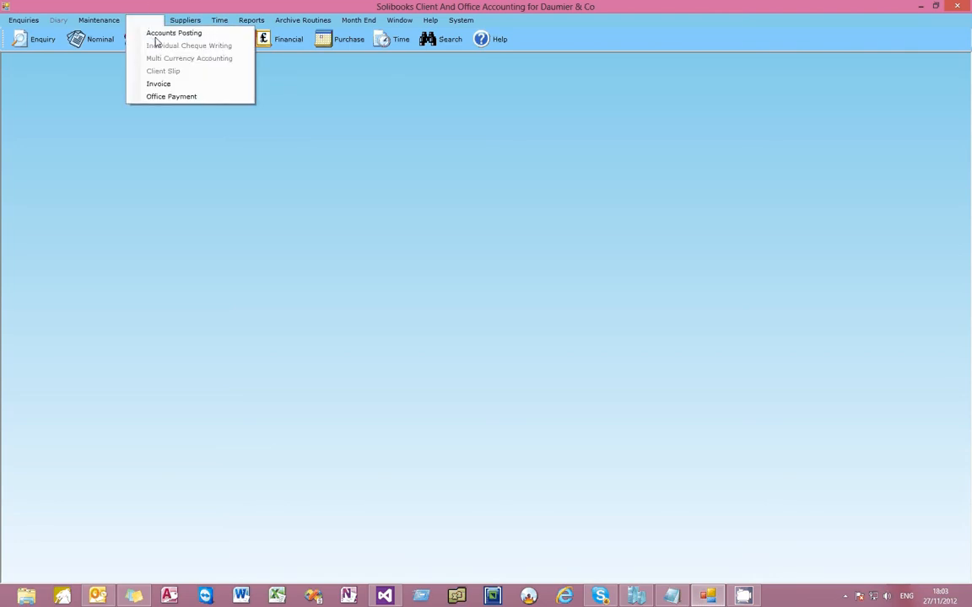
left_click(154, 37)
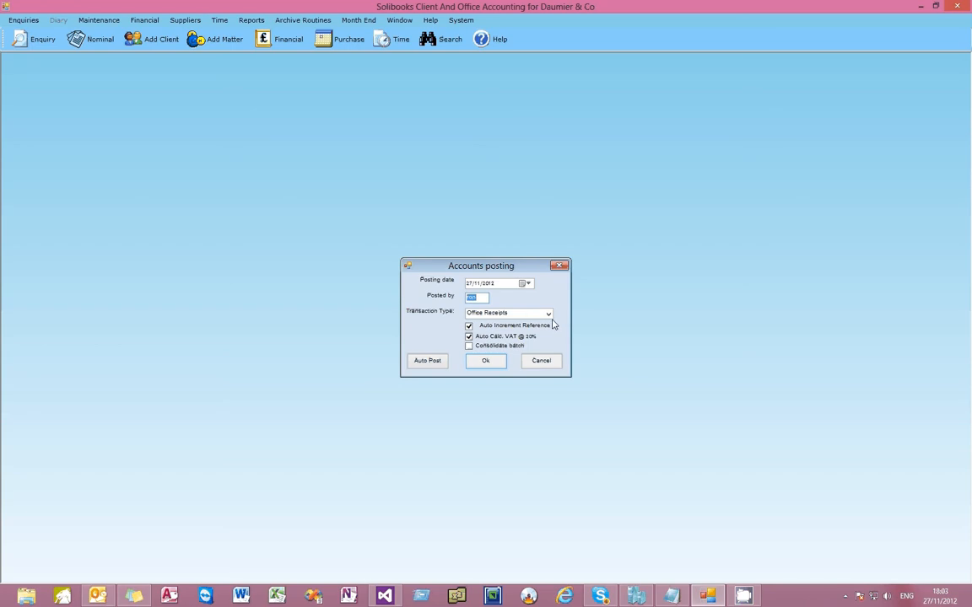
left_click(548, 314)
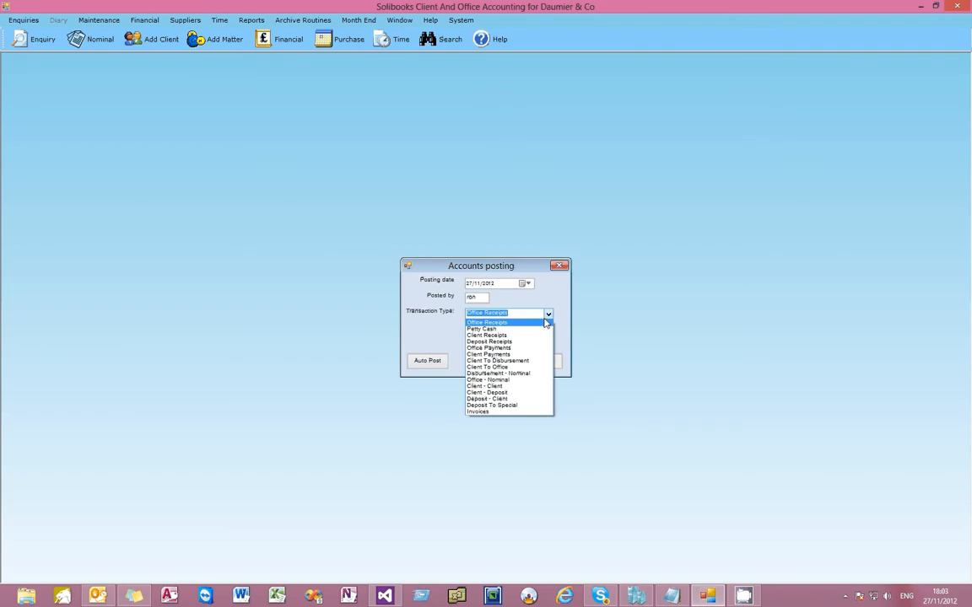
left_click(517, 348)
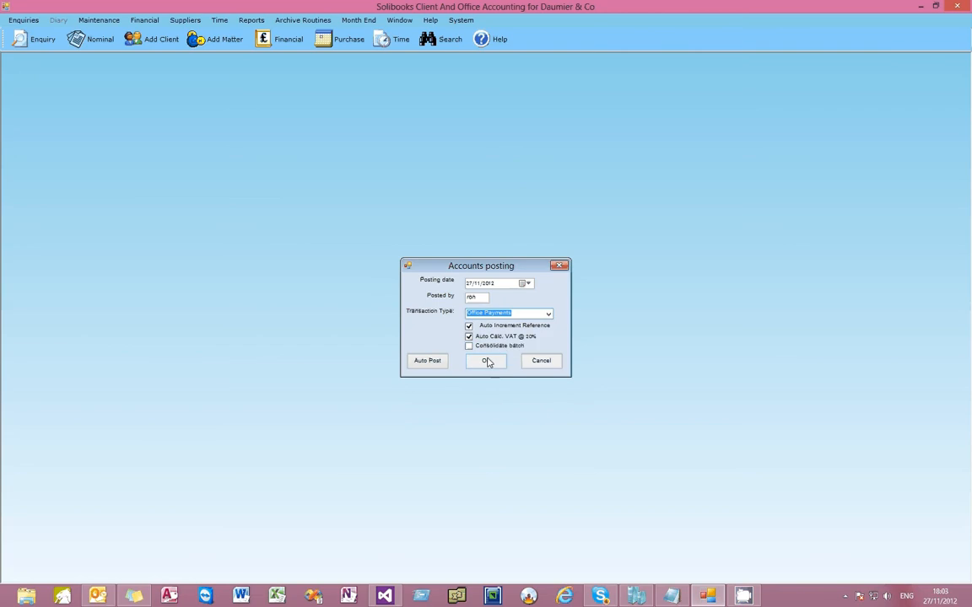
left_click(488, 360)
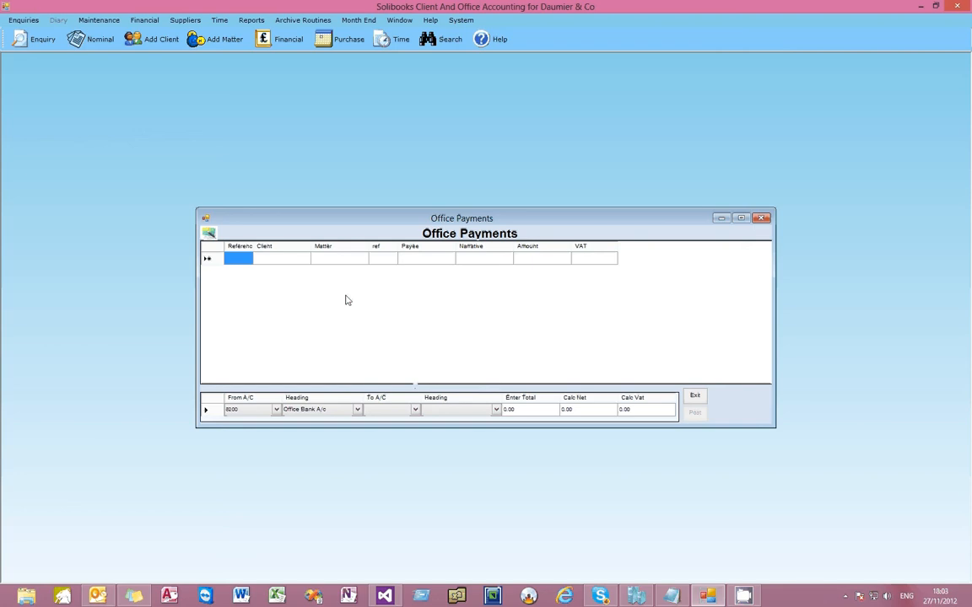
- Start a payment line for matter R12/1 with ref 123123 and payee H M Land Registry
type("1")
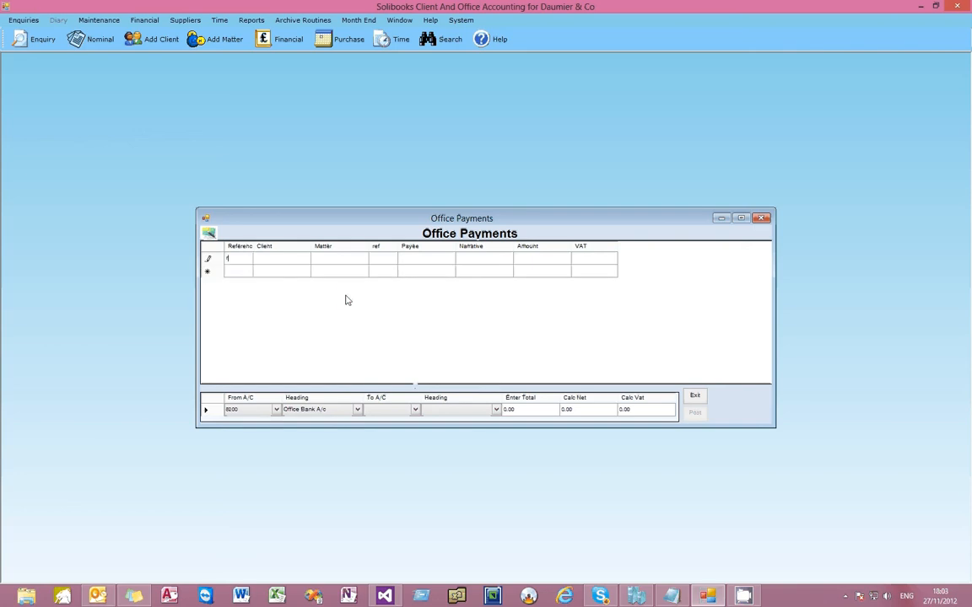
type("12/1")
key("Tab")
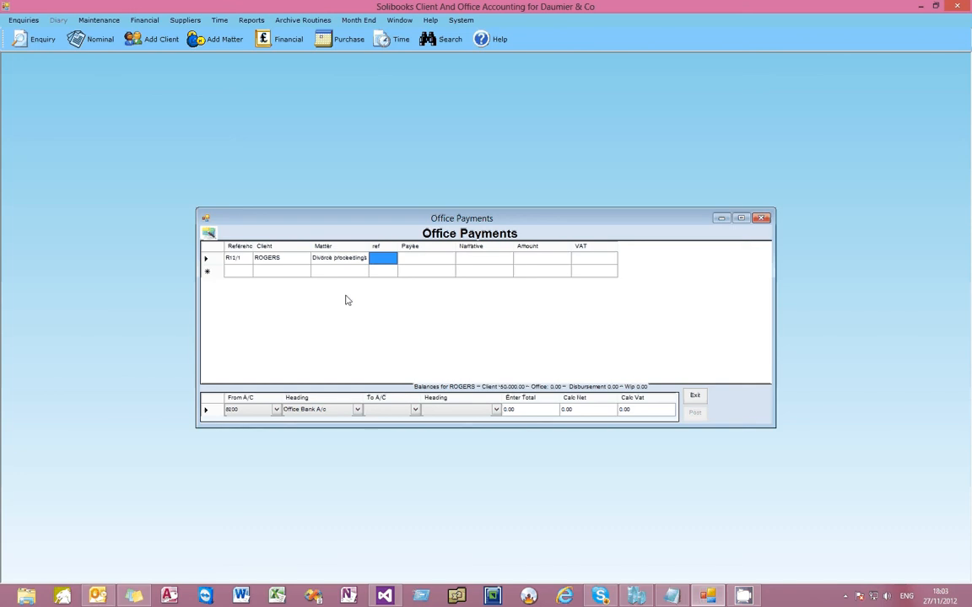
type("123123")
key("Tab")
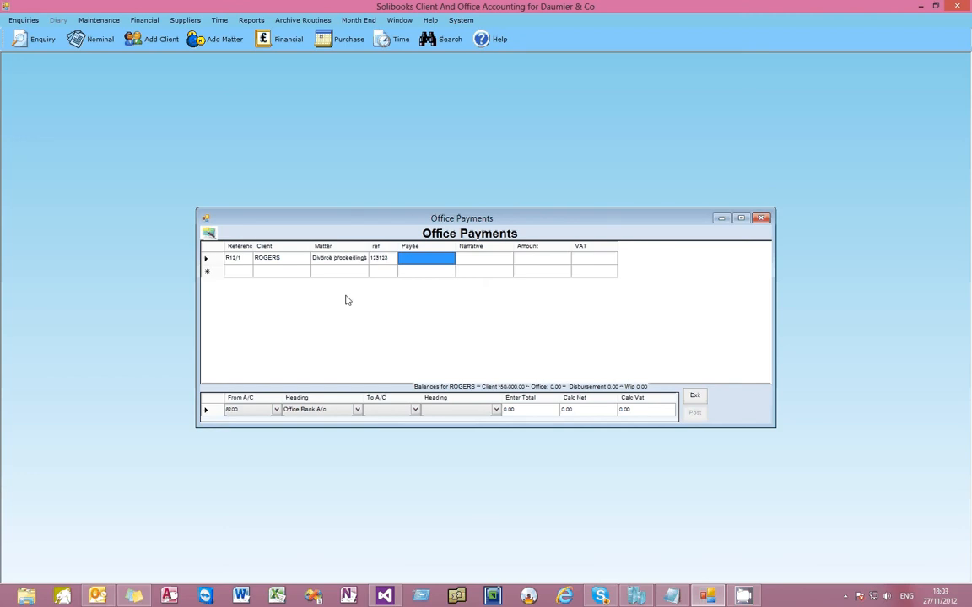
type("H M Land Registry")
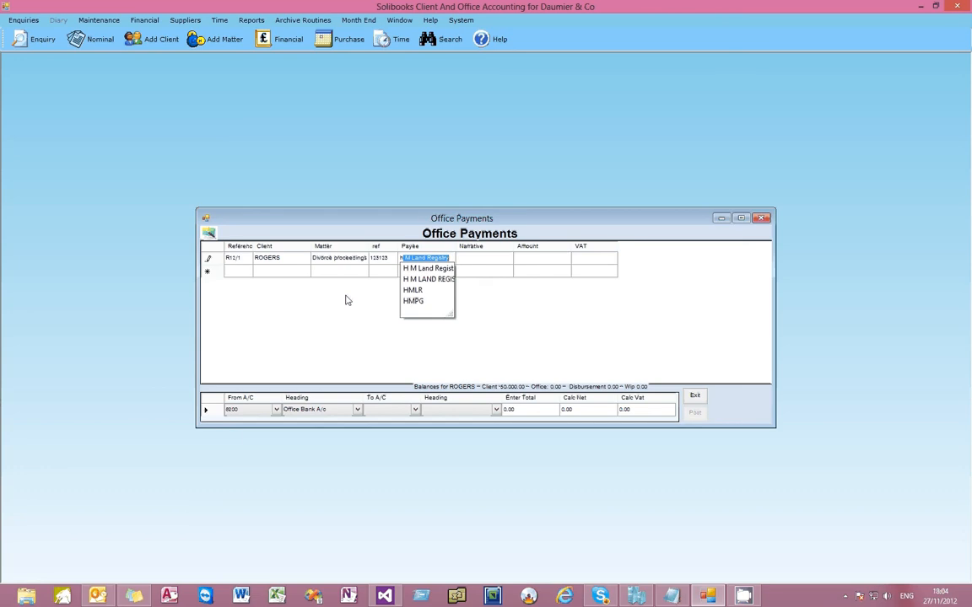
key("Down")
key("Tab")
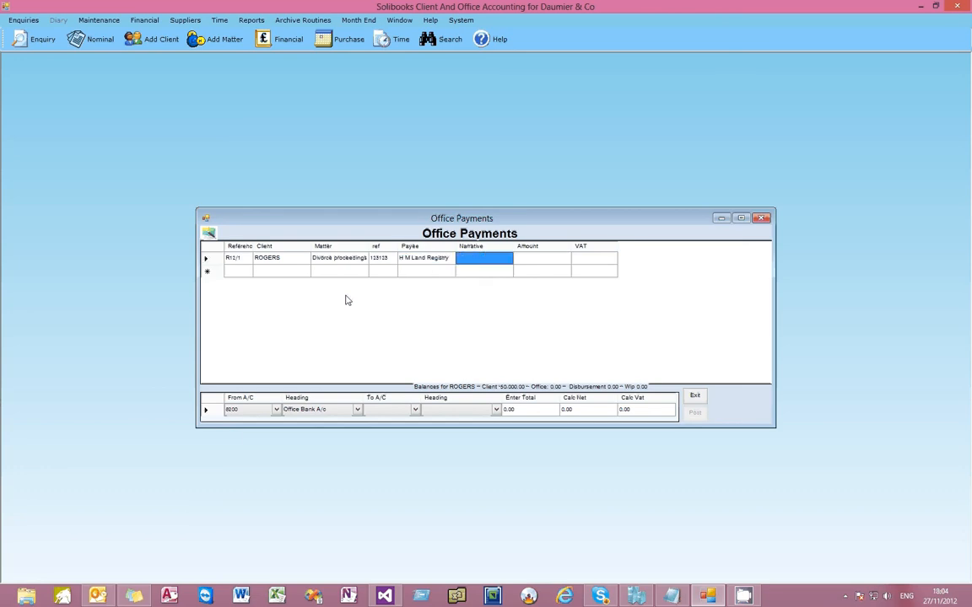
- Show the option for adding the payee text to the auto descriptions
left_click(444, 261)
right_click(442, 260)
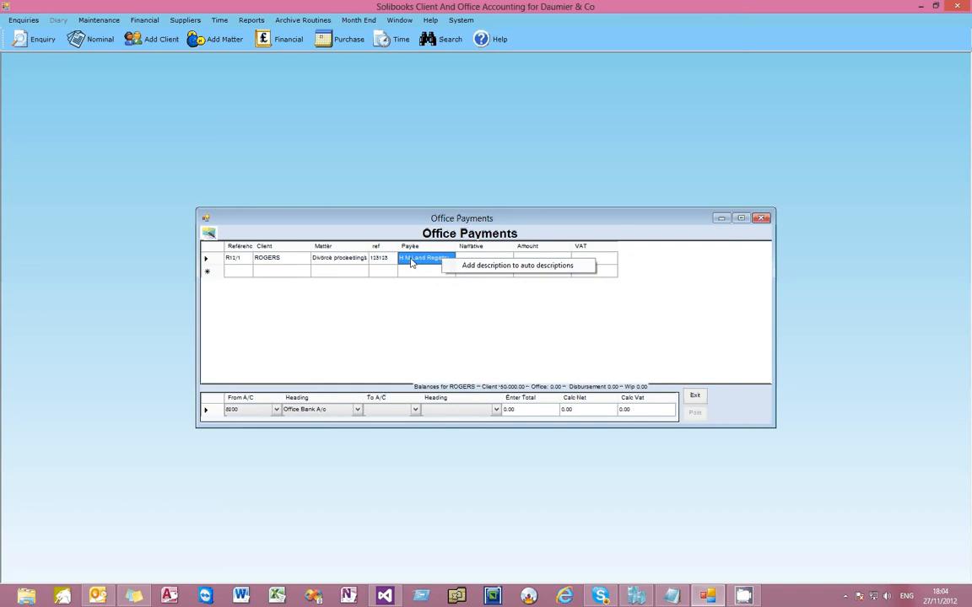
left_click(464, 263)
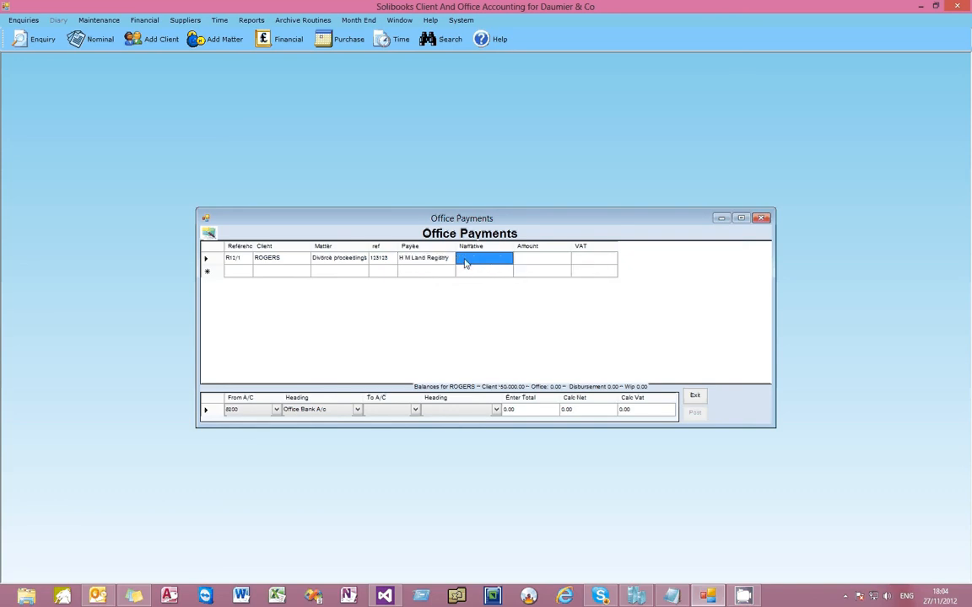
- Enter an amount of 100 for the payment and complete the line with the calculated VAT
left_click(522, 264)
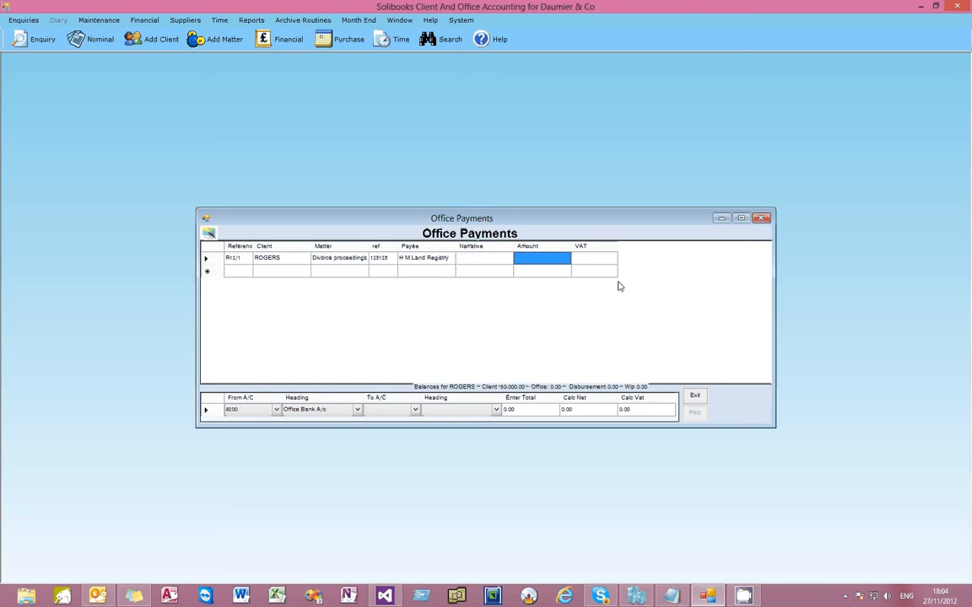
type("100")
key("Tab")
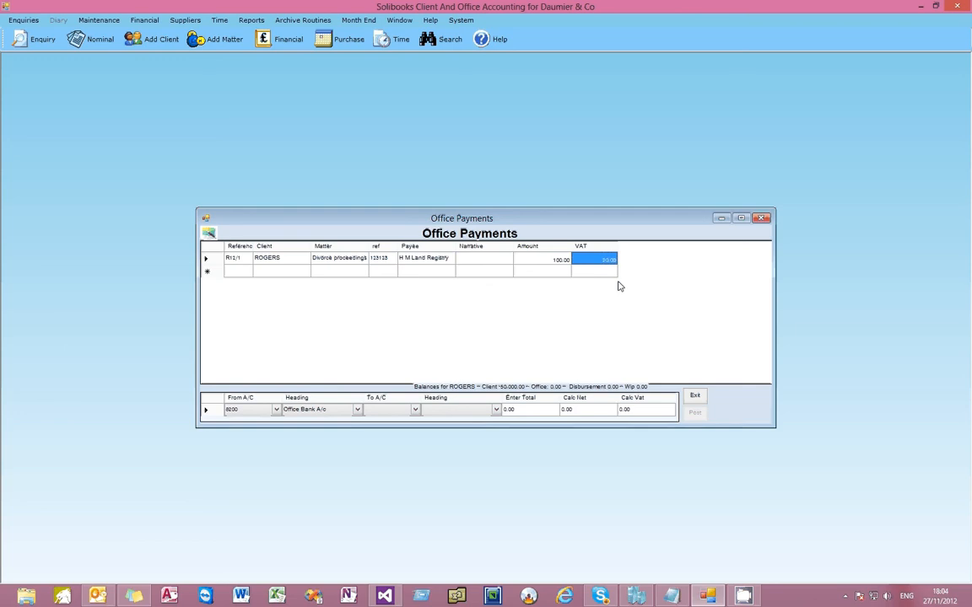
key("Tab")
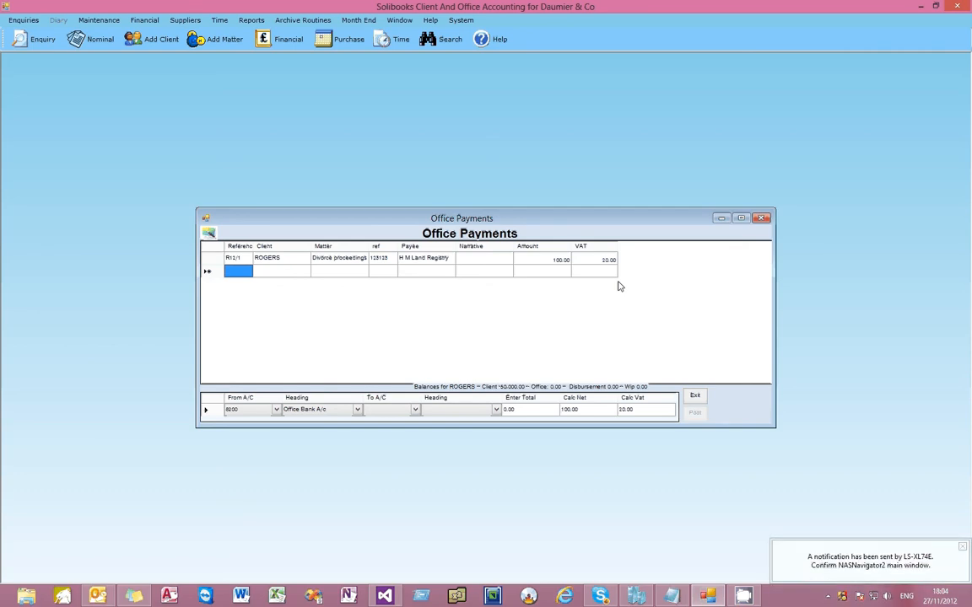
- Enter 120 as the office payments batch total and post the batch
key("Tab")
key("Tab")
key("Tab")
key("Tab")
key("Tab")
key("Tab")
key("Tab")
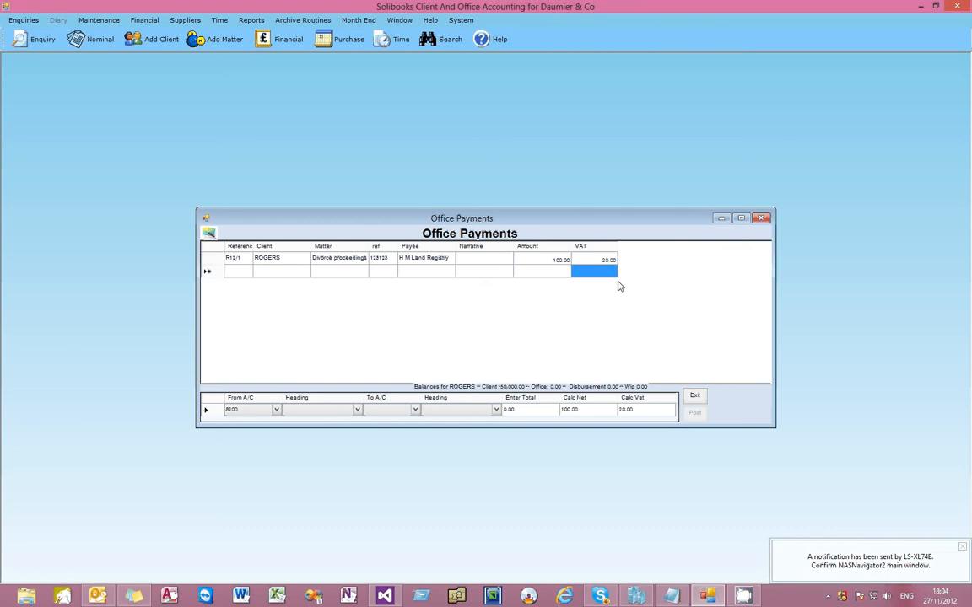
key("Tab")
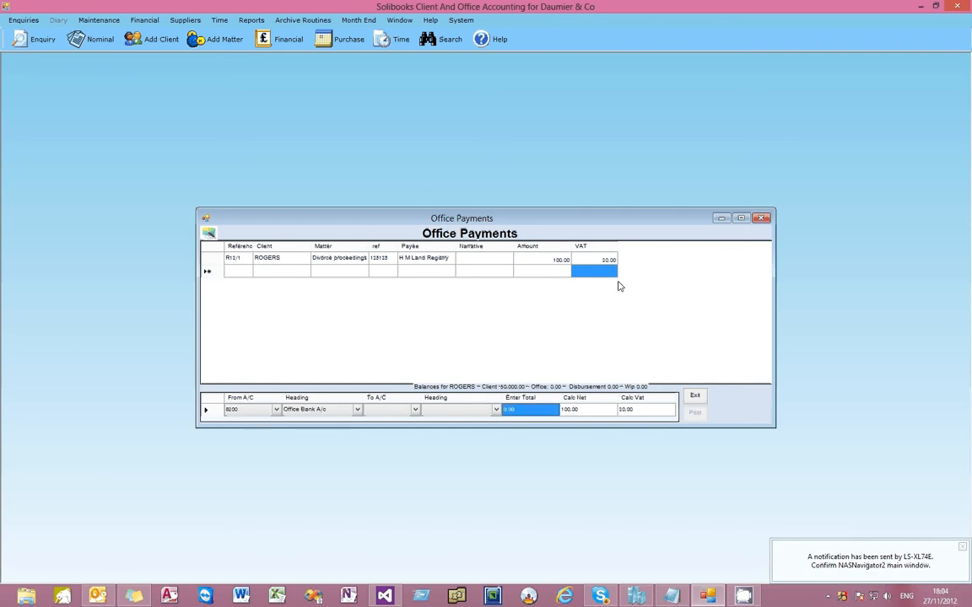
type("120")
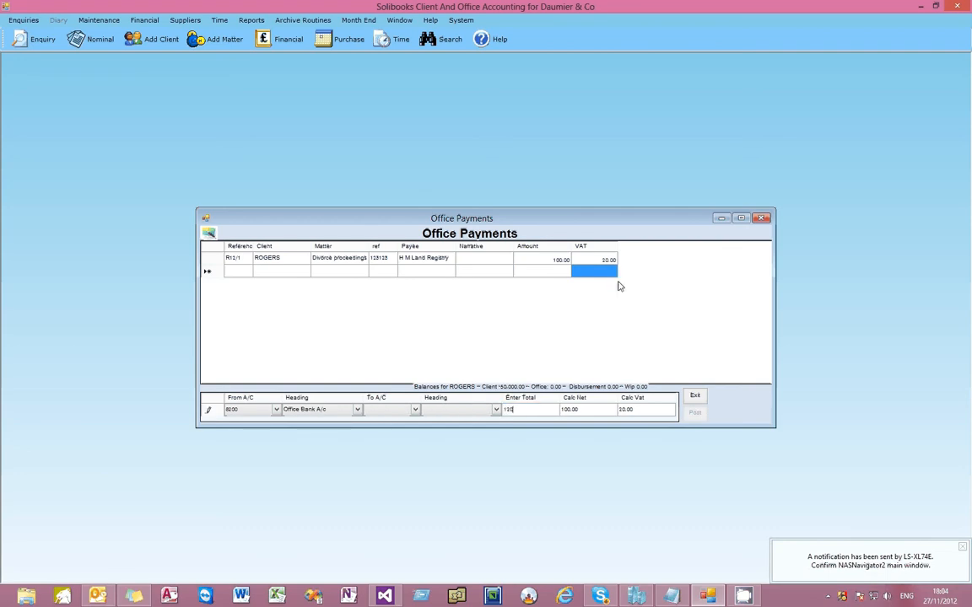
key("Tab")
key("Tab")
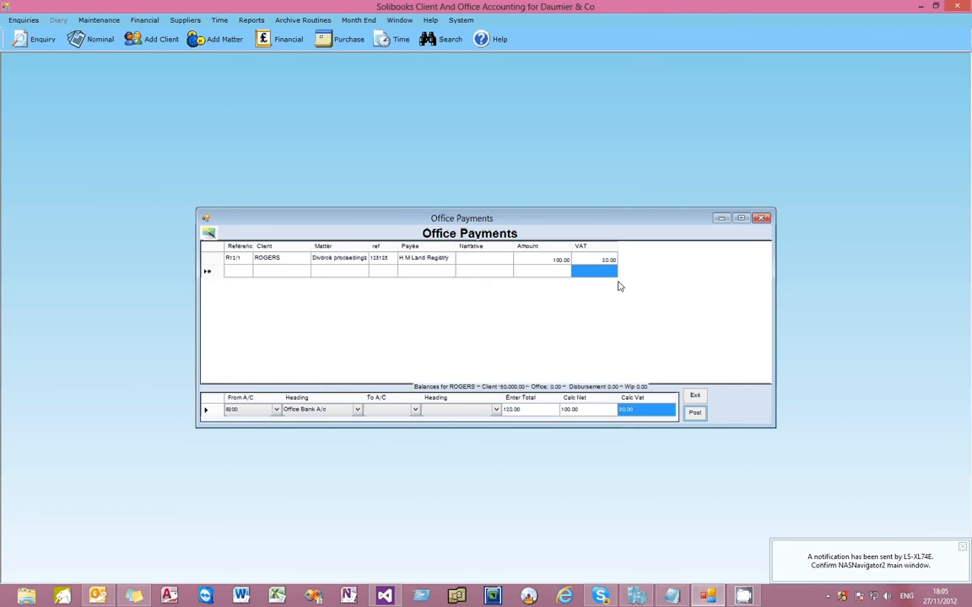
key("Return")
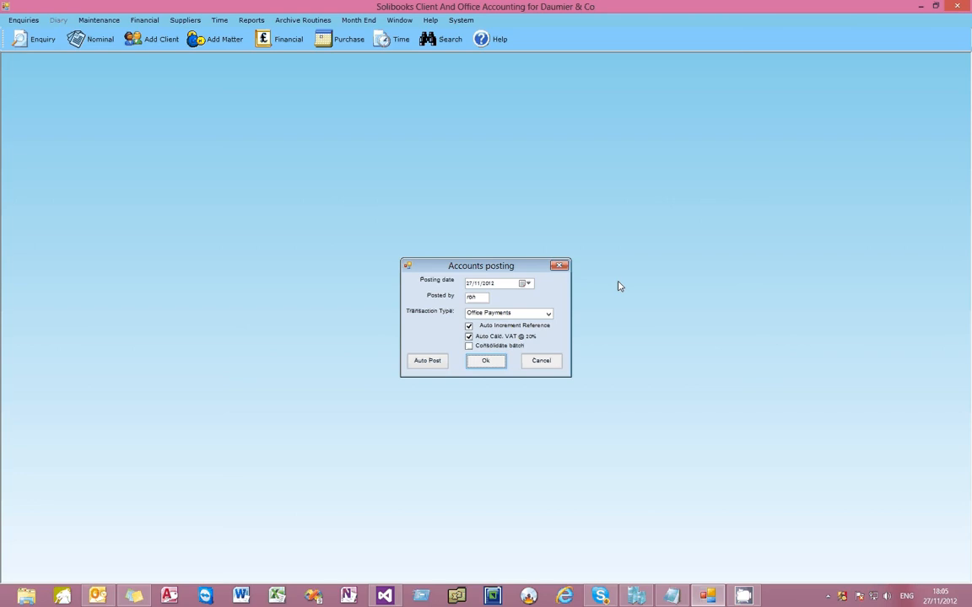
- Start a new posting batch with the transaction type Invoices
left_click(548, 316)
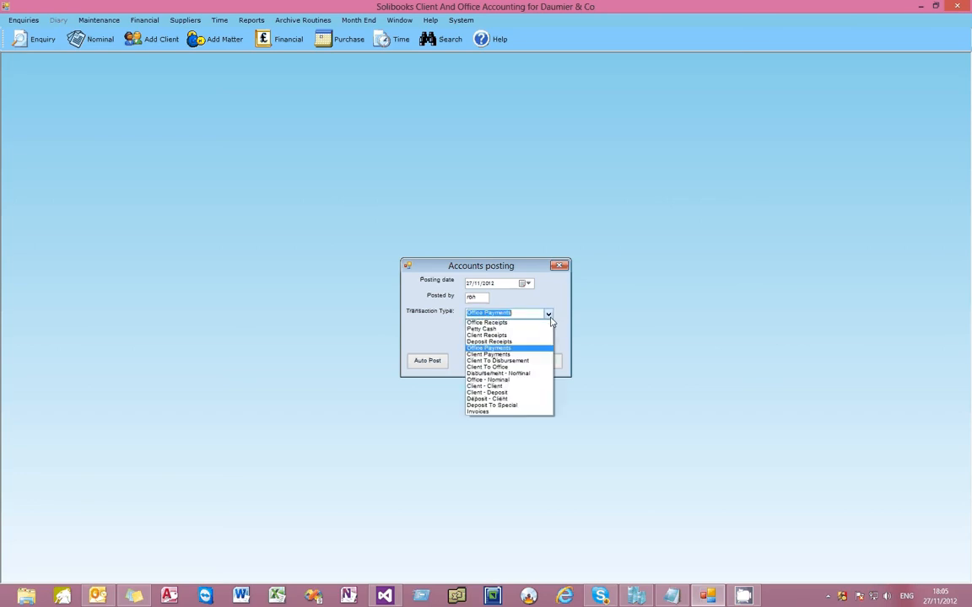
left_click(500, 413)
left_click(489, 363)
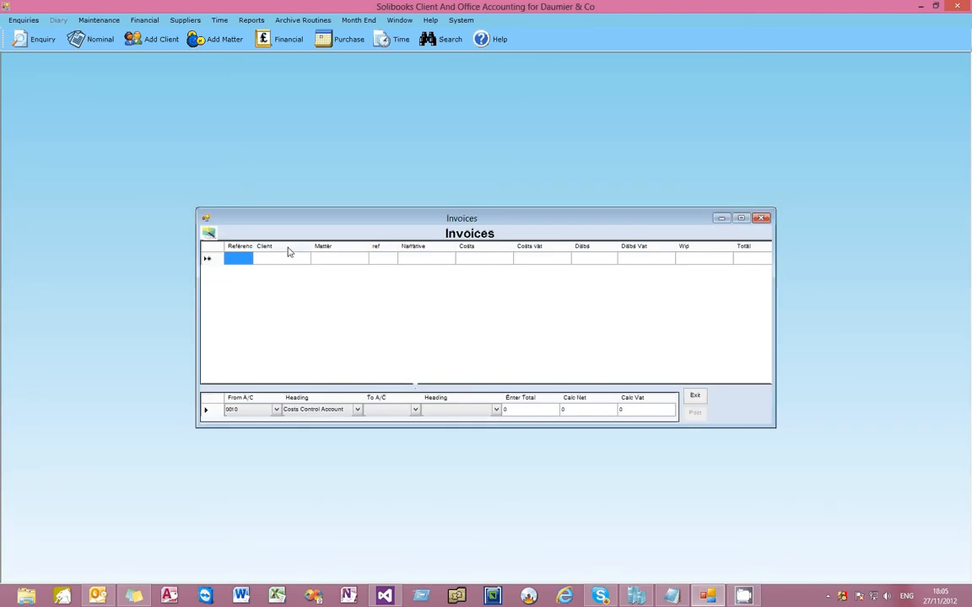
- Start an invoice line for matter R12/1 with ref 323232 and the narrative "invoice"
type("R12/1")
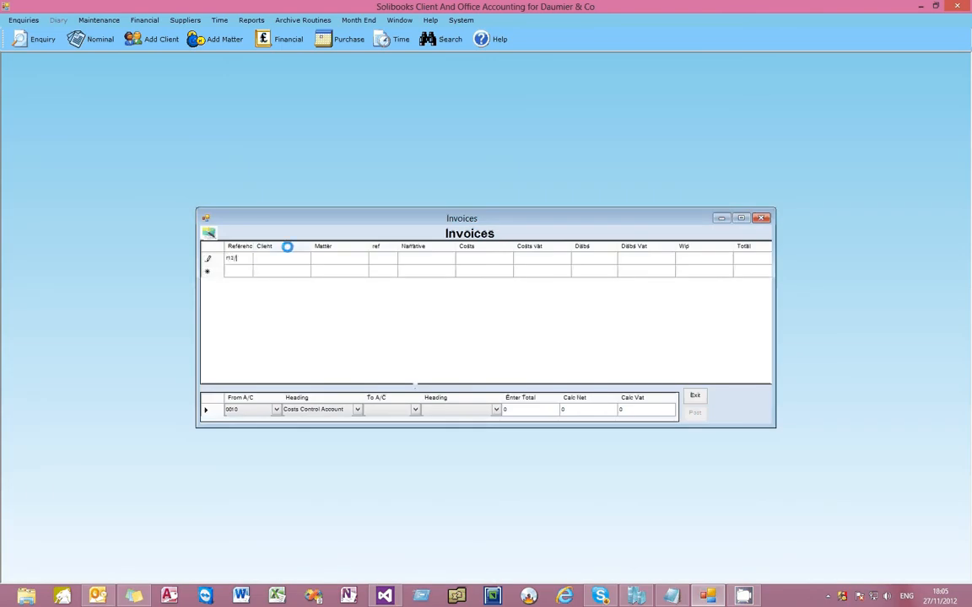
key("Tab")
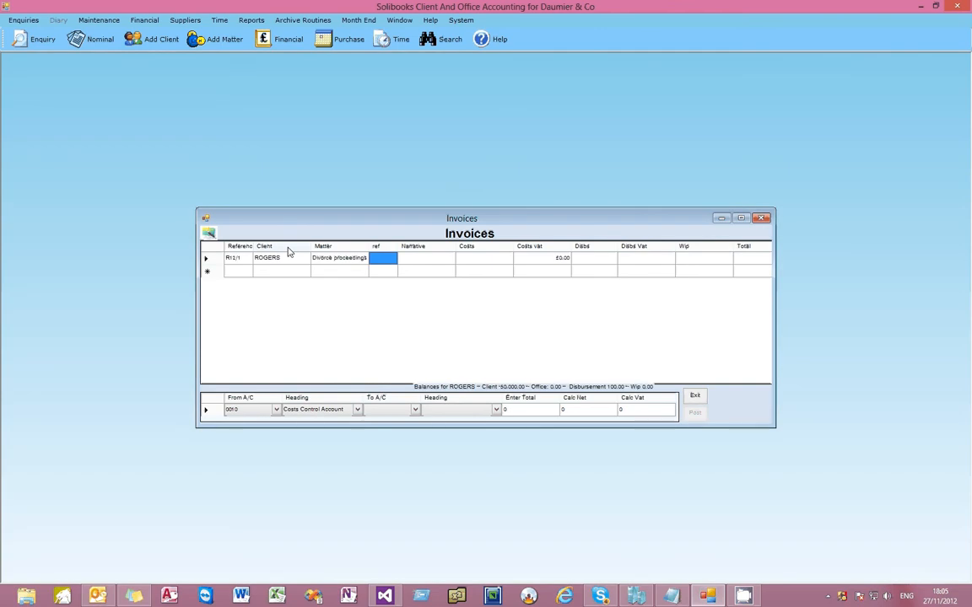
type("323232")
key("Tab")
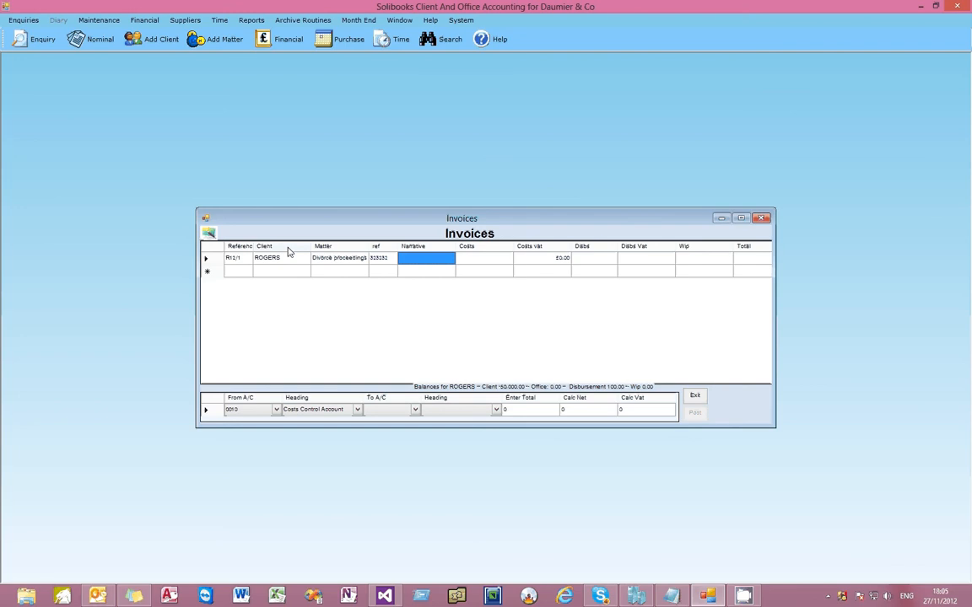
type("invoice")
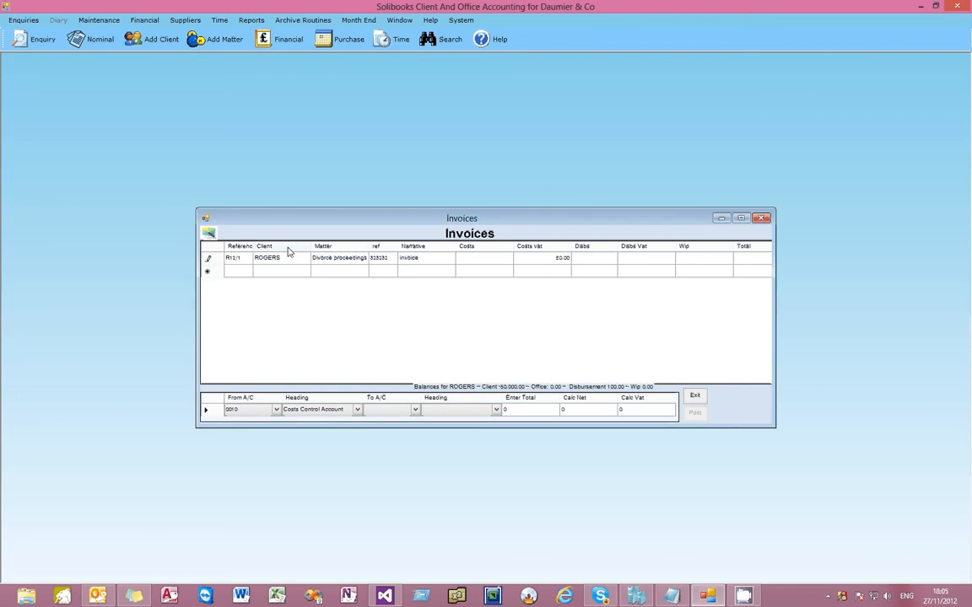
key("Tab")
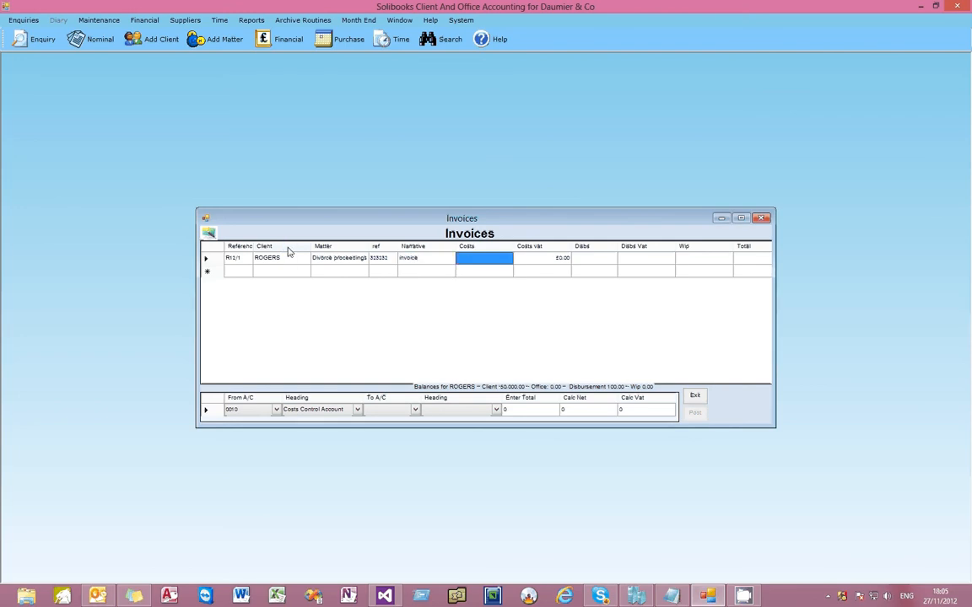
- Complete the invoice line with costs of 1000, disbursements of 100 and disbursement VAT of 20, accepting the calculated costs VAT
type("1000")
key("Tab")
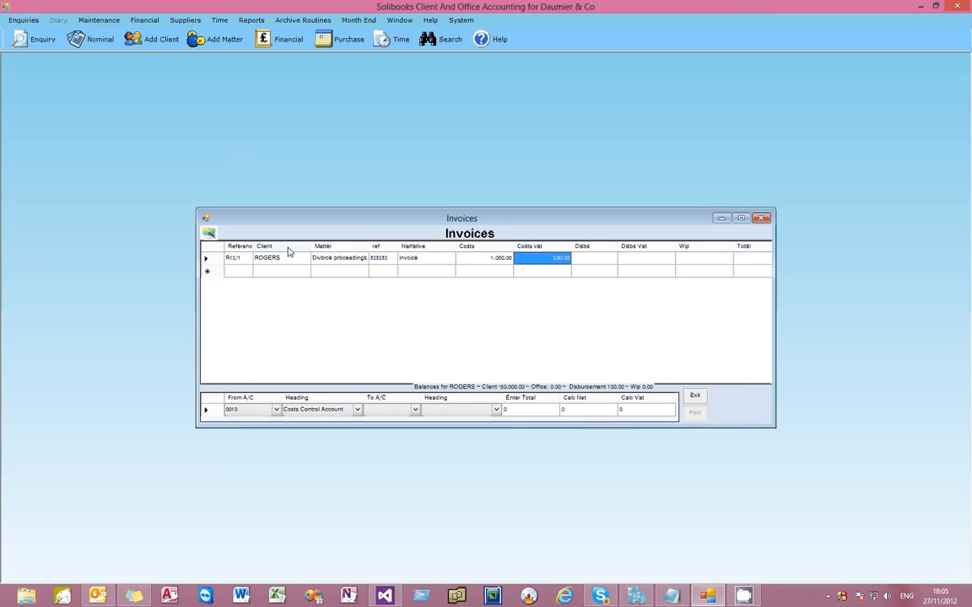
key("Tab")
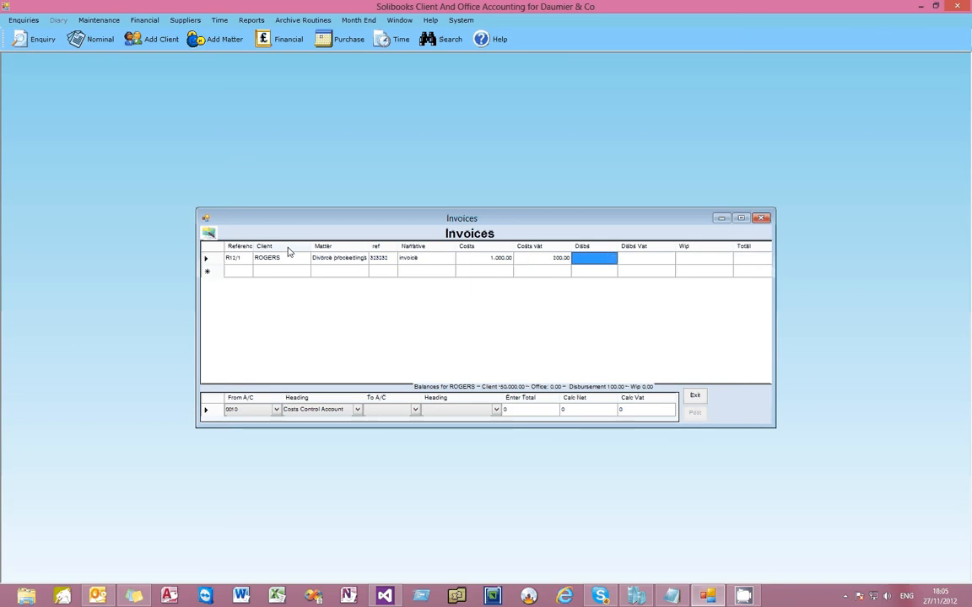
type("100")
key("Tab")
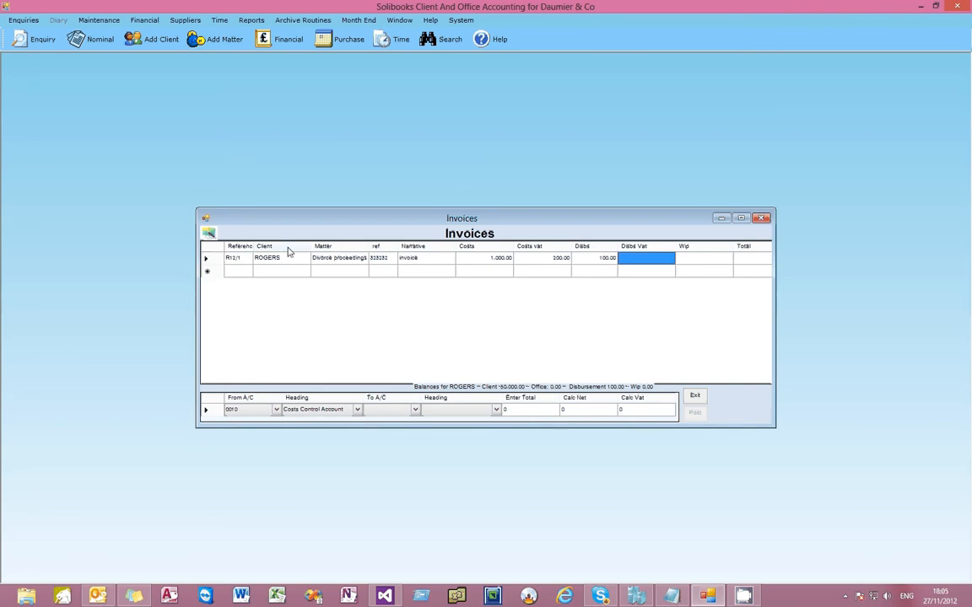
type("20")
key("Tab")
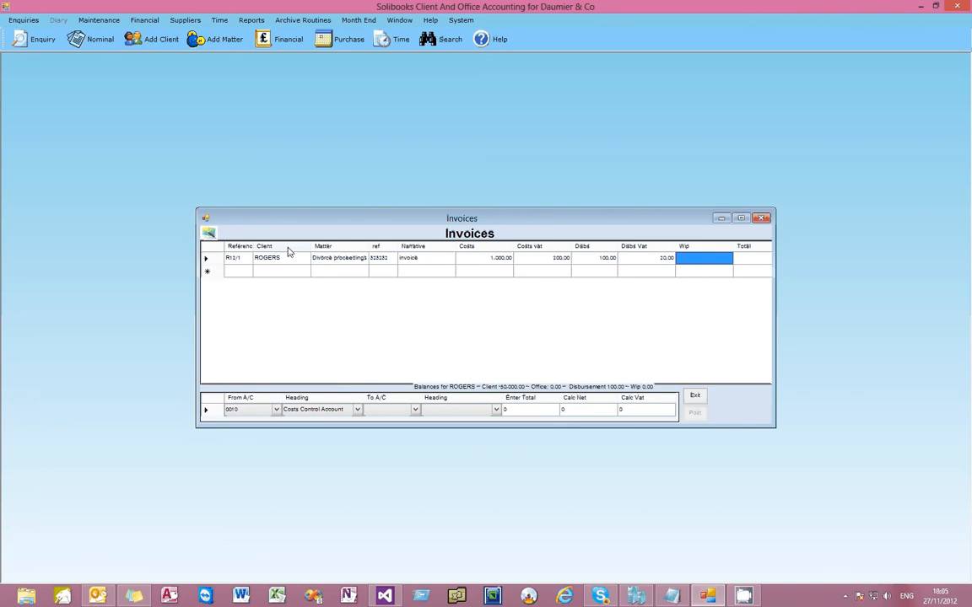
key("Tab")
key("Tab")
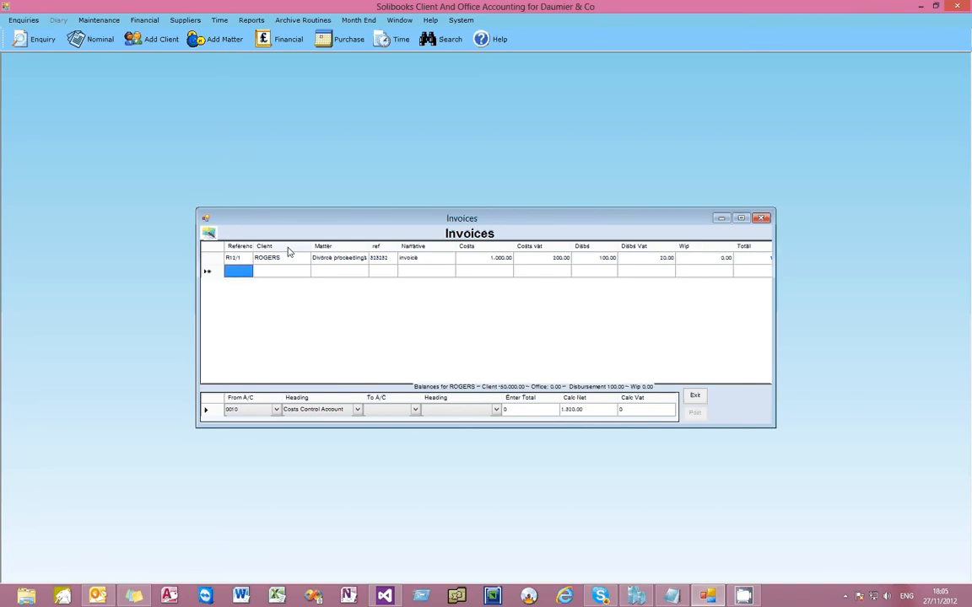
- Enter 1320 as the invoice batch total
key("Tab")
key("Tab")
key("Tab")
key("Tab")
key("Tab")
key("Tab")
key("Tab")
key("Tab")
key("Tab")
key("Tab")
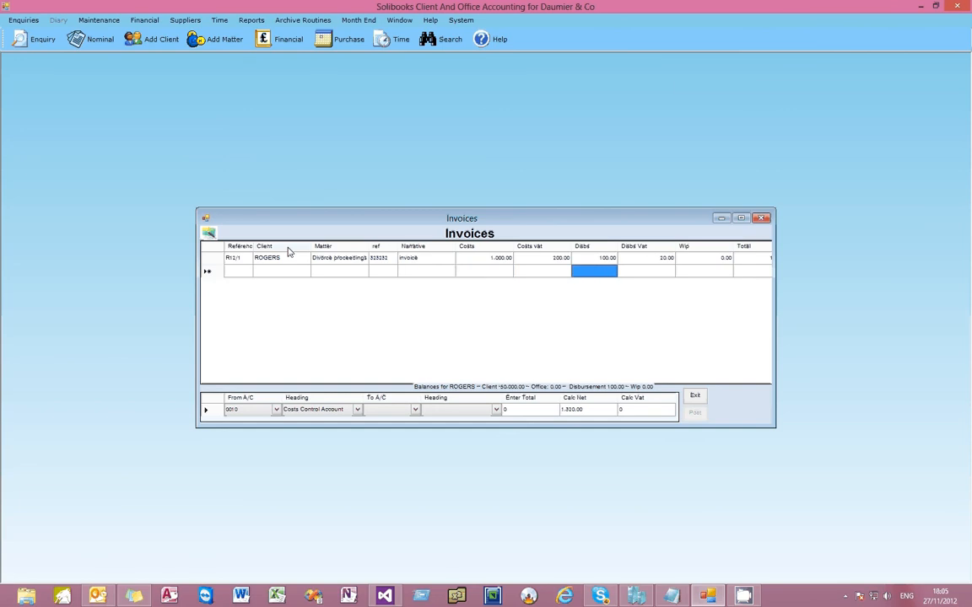
key("Tab")
key("Tab")
key("Tab")
key("Tab")
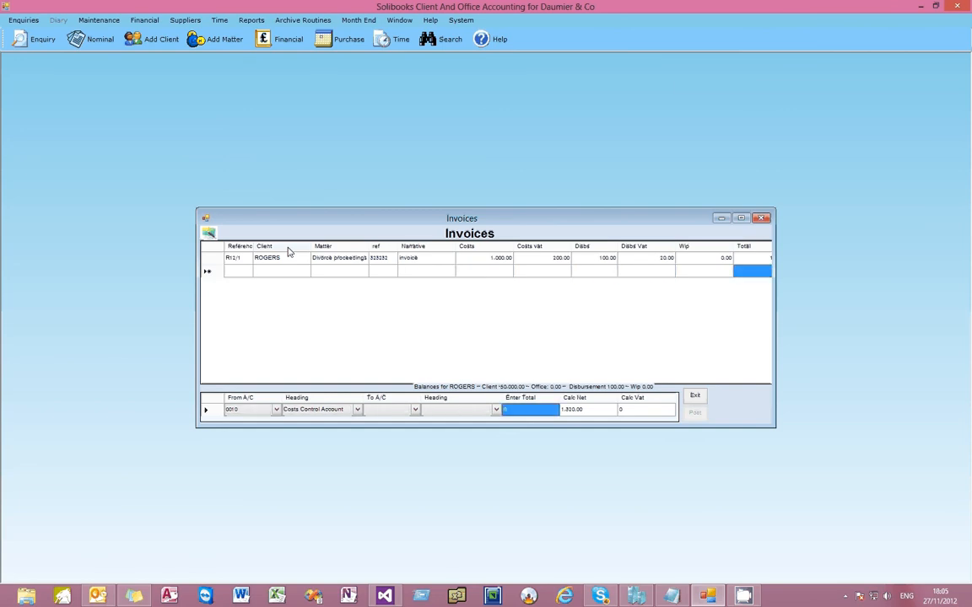
type("1320")
key("Tab")
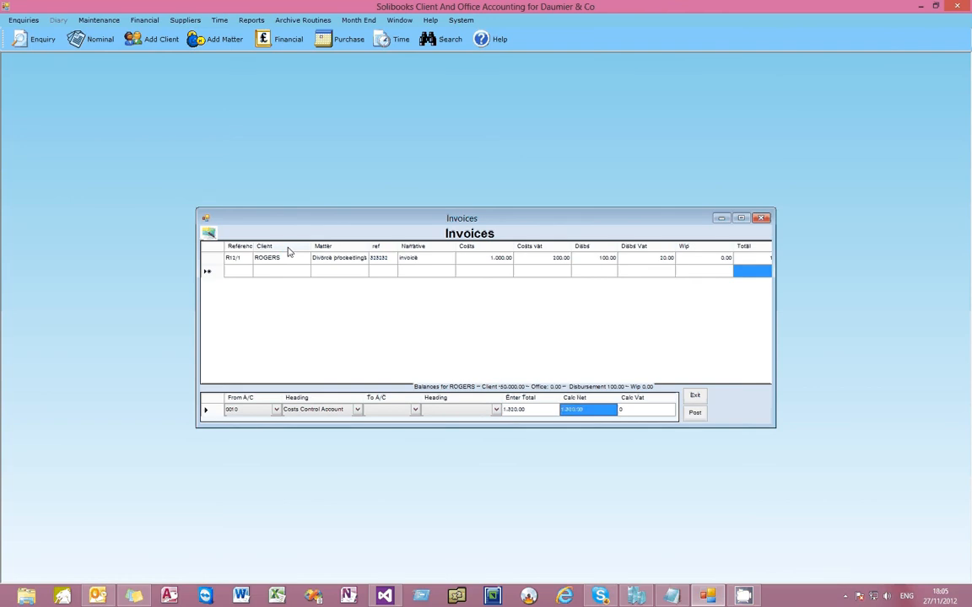
- Post the completed invoice batch for matter R12/1
key("Tab")
key("Tab")
key("Return")
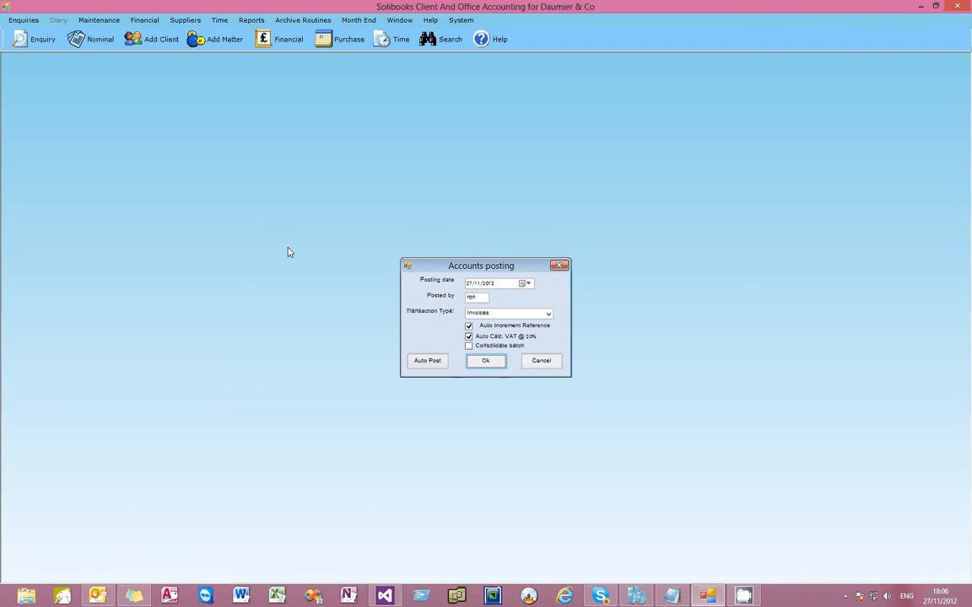
- Start a new posting batch with the transaction type Client To Office
left_click(547, 314)
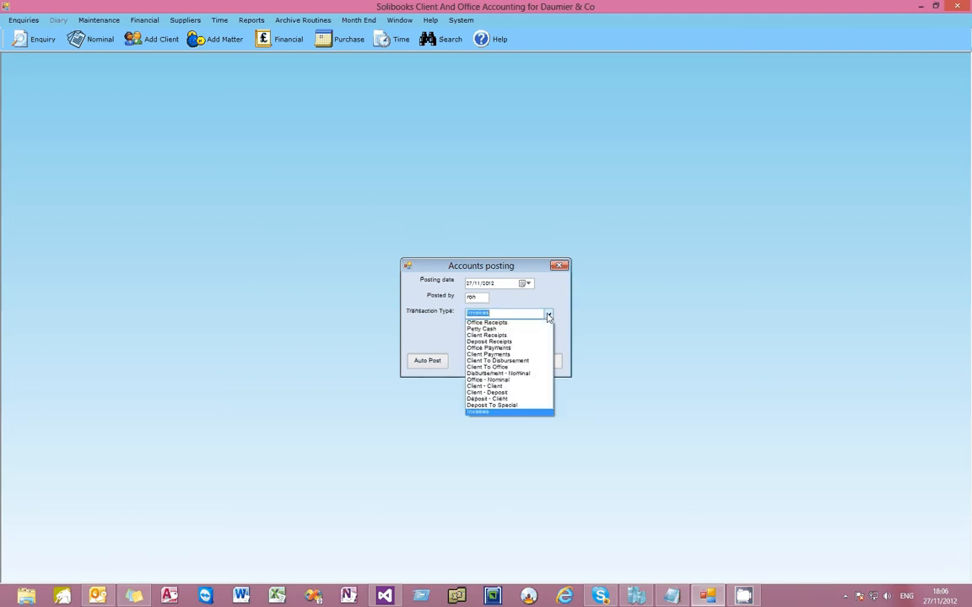
left_click(493, 367)
left_click(492, 365)
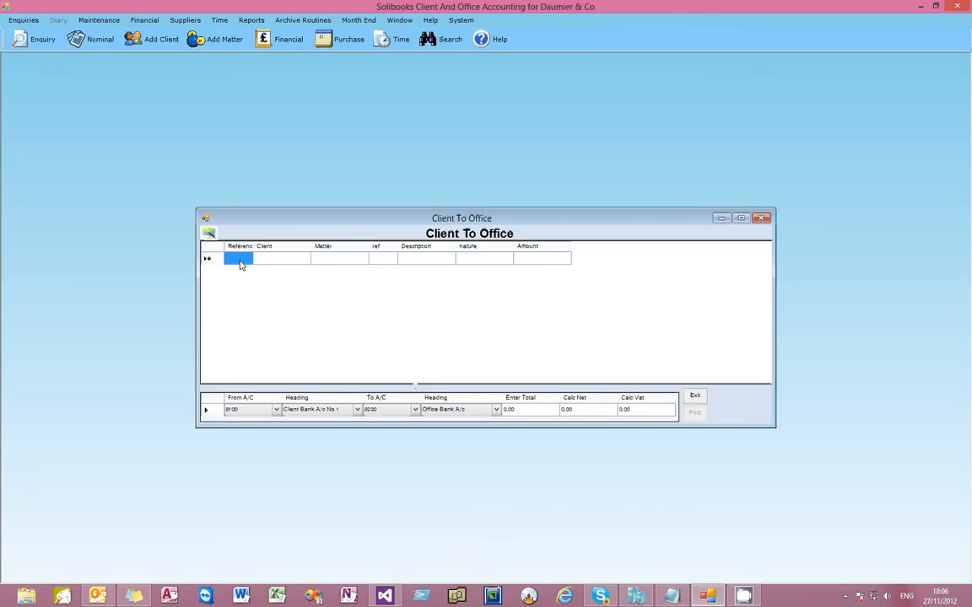
- Start a client-to-office transfer line for matter R12/1 with ref 234234 and the description "pay balance"
type("1")
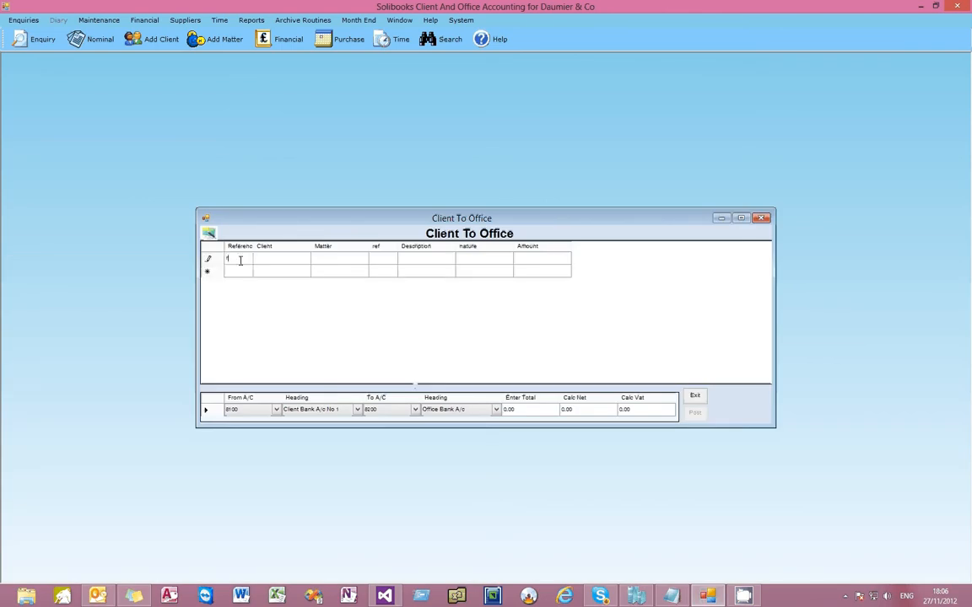
type("12/1")
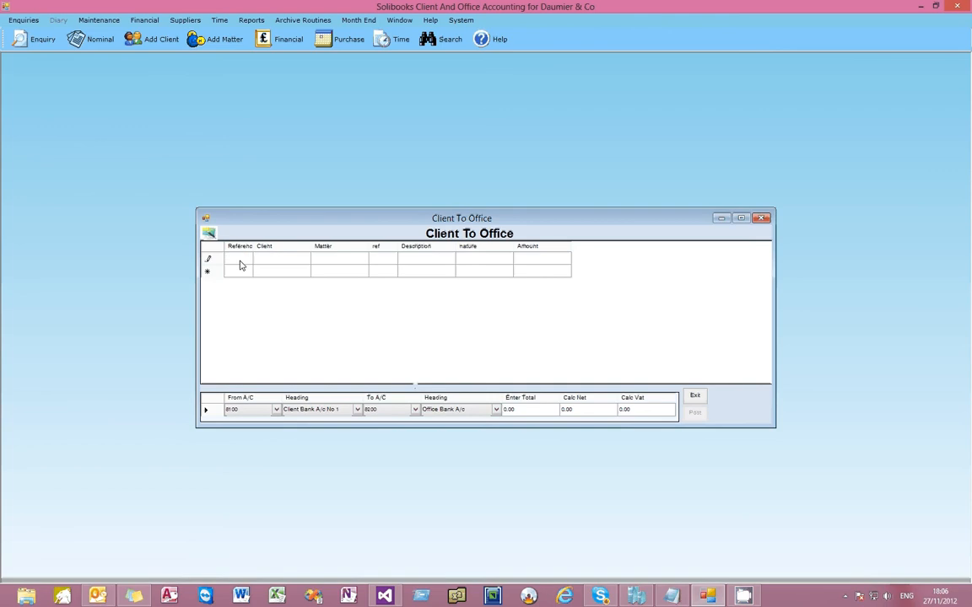
key("Tab")
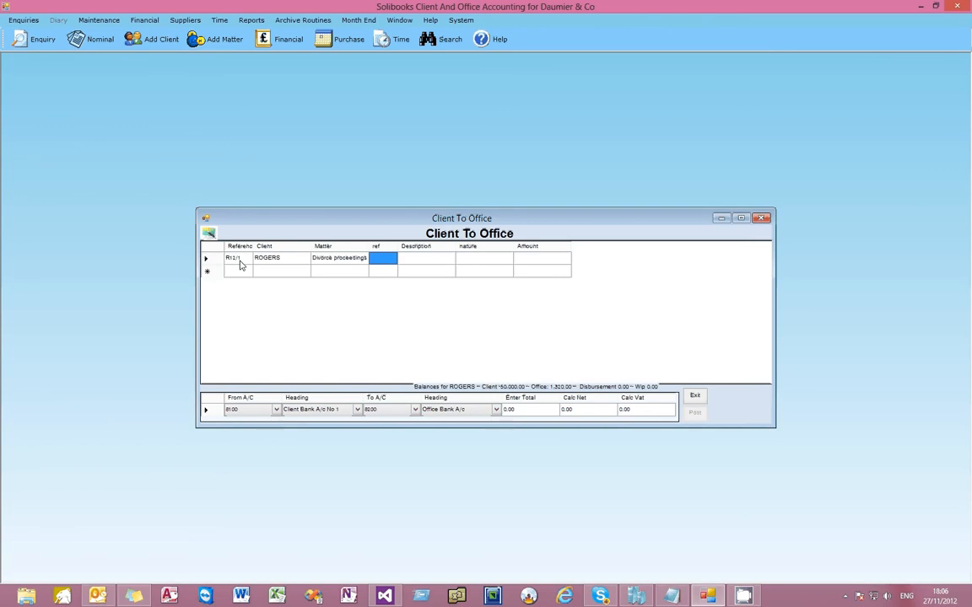
type("234234")
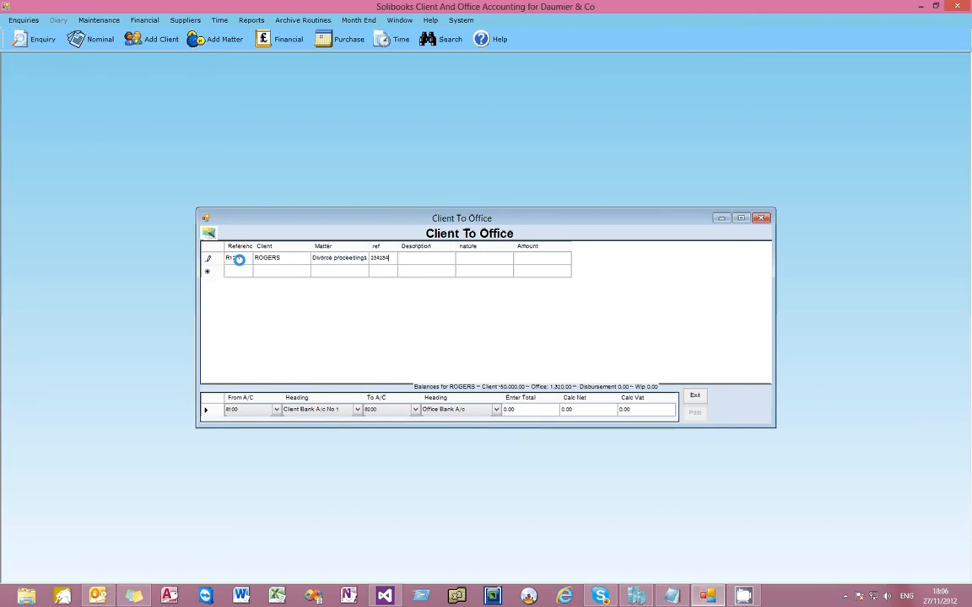
key("Tab")
type("pay balanc")
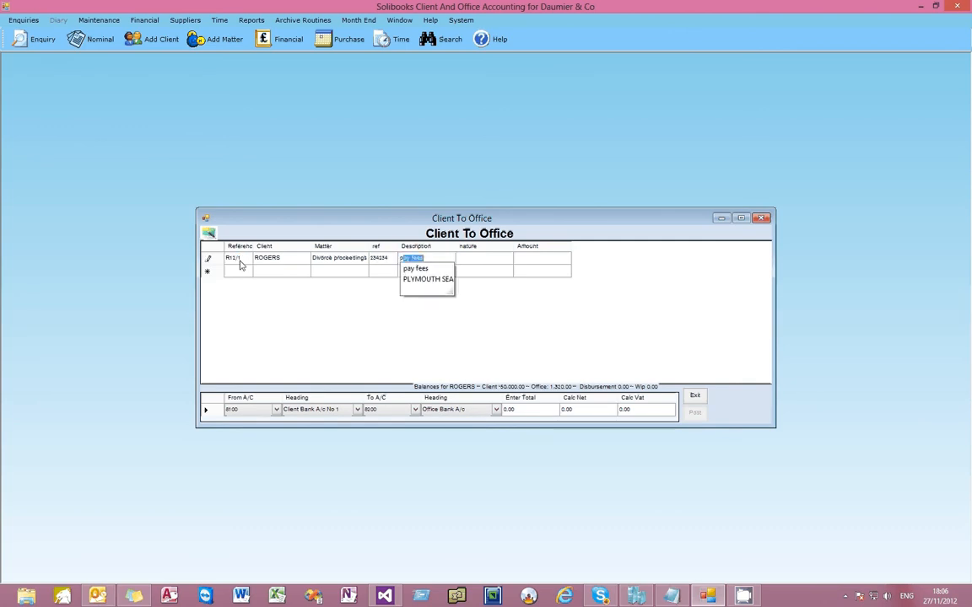
type("e")
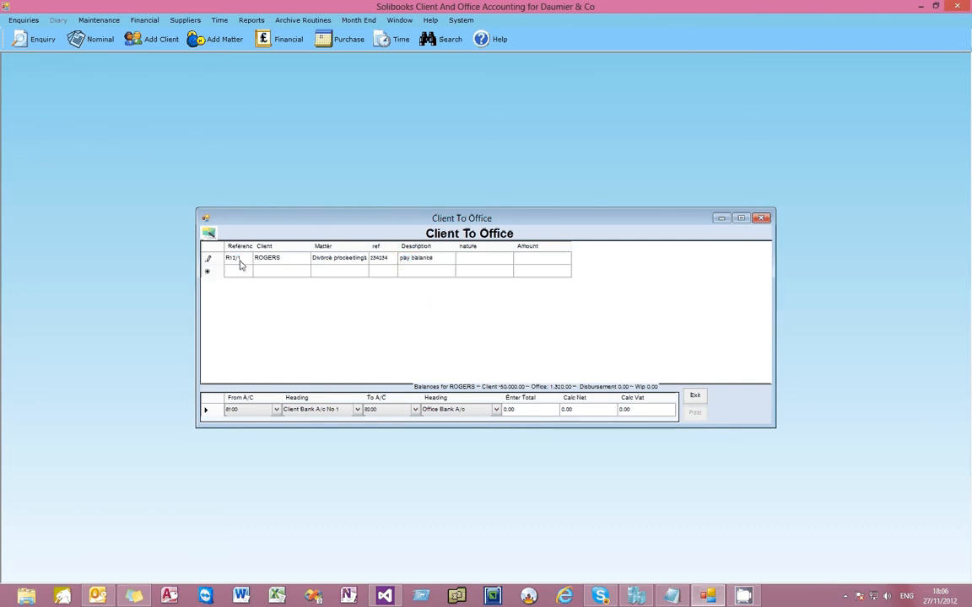
- Enter 1320 as the transfer amount and match it against the outstanding invoice with ref 323232
key("Tab")
key("Tab")
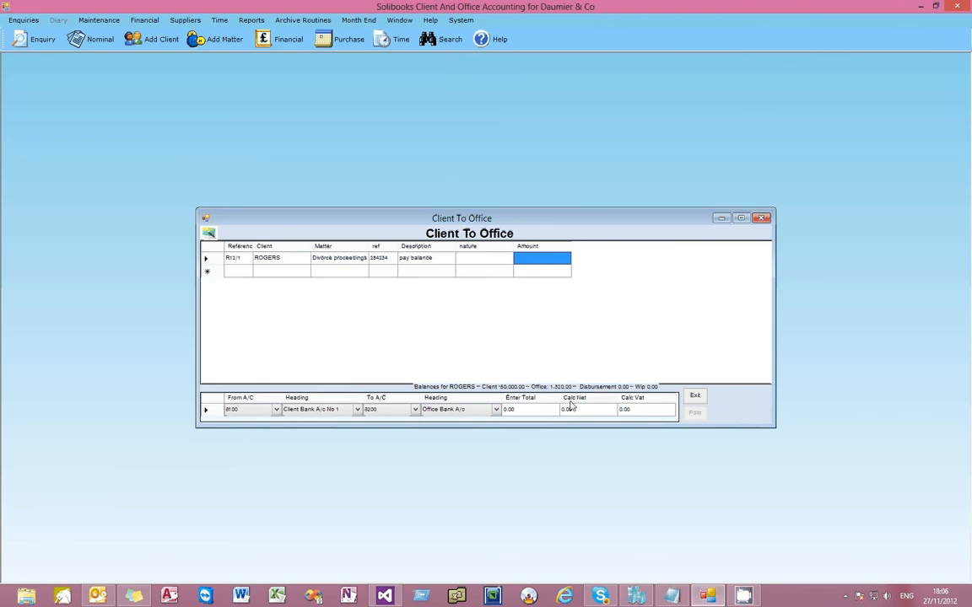
type("1320")
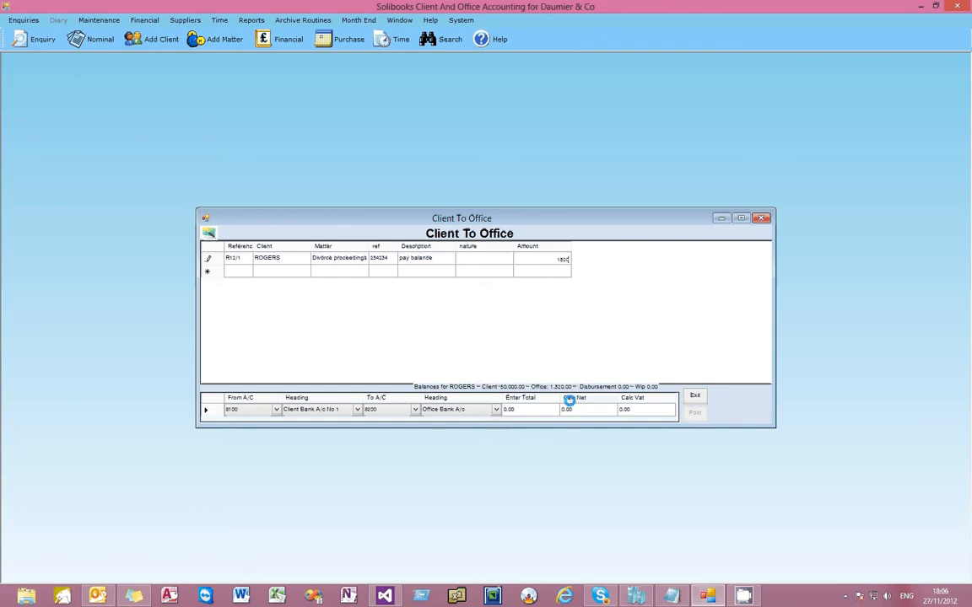
key("Tab")
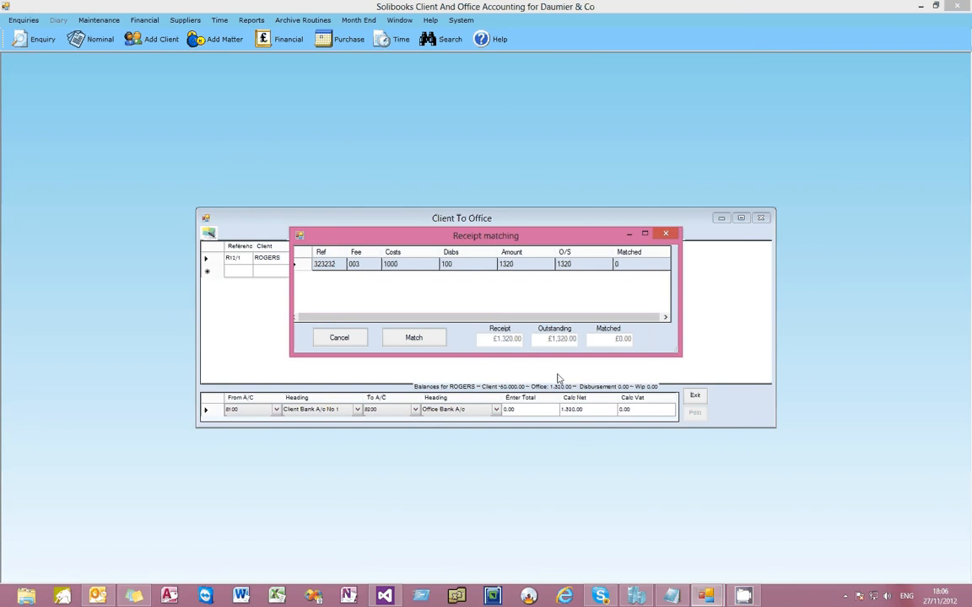
left_click(609, 268)
left_click(403, 339)
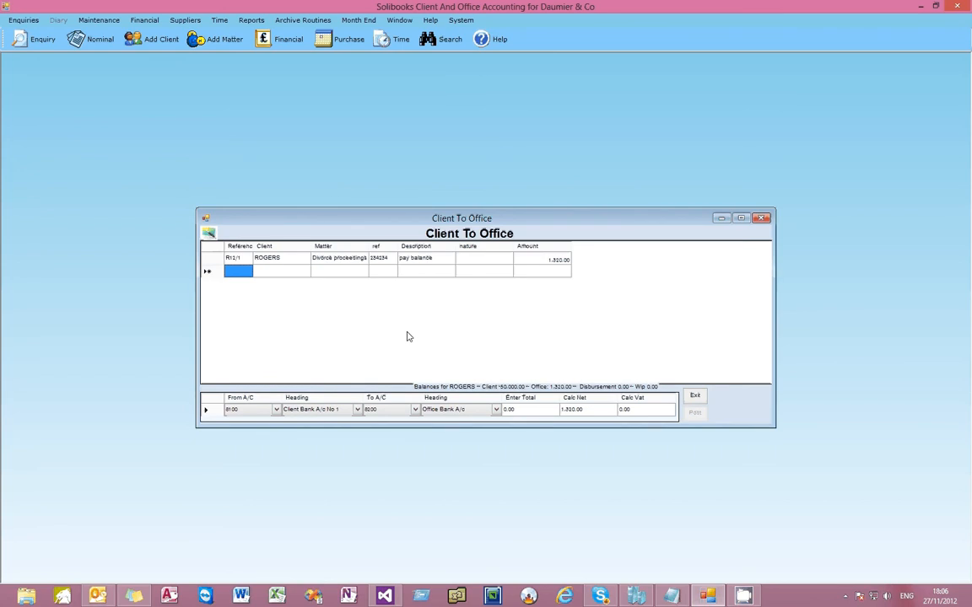
- Enter 1320 as the transfer batch total, post the batch and close the accounts posting dialog
key("Tab")
key("Tab")
key("Tab")
key("Tab")
key("Tab")
key("Tab")
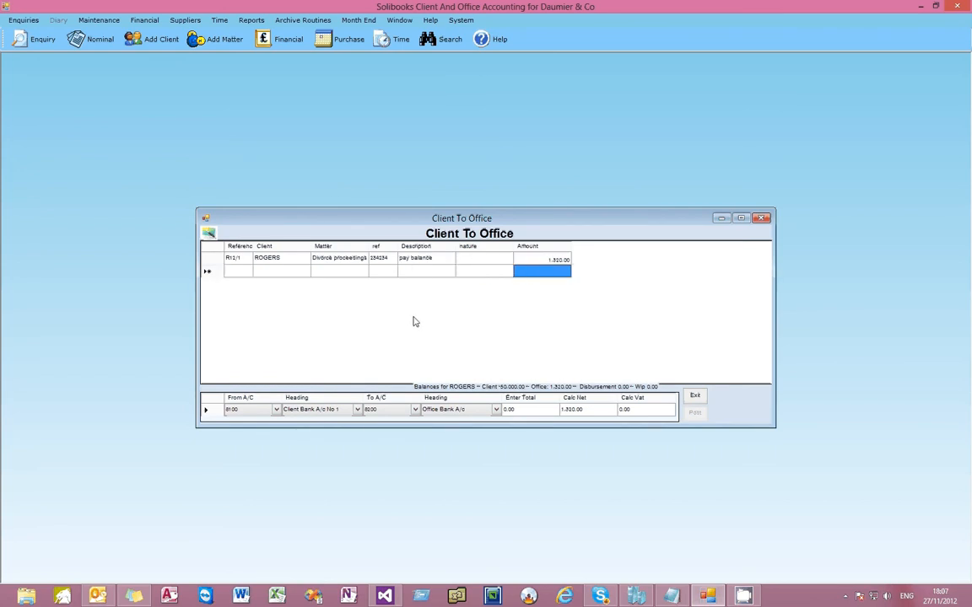
key("Tab")
key("Tab")
key("Tab")
key("Tab")
key("Tab")
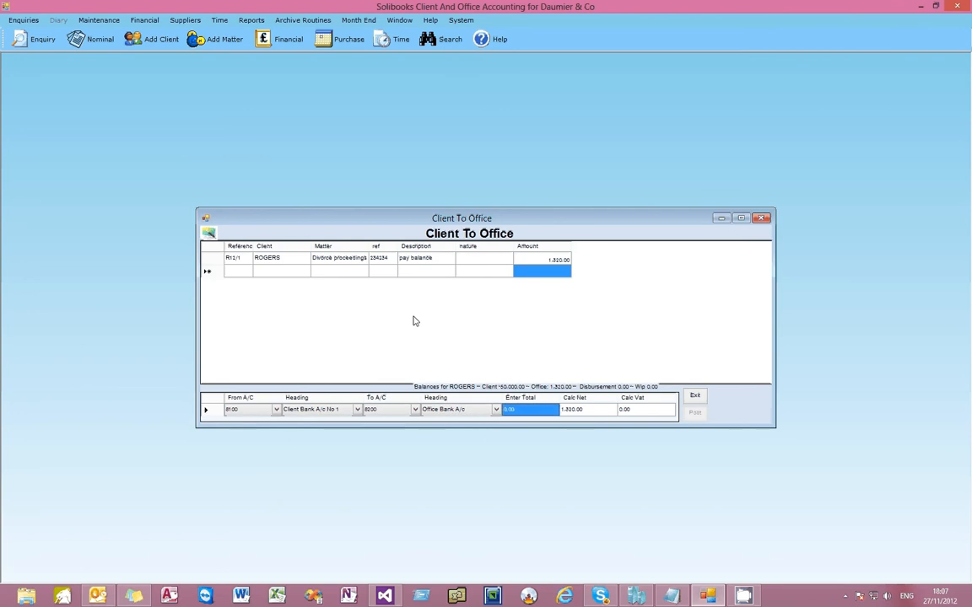
type("1320")
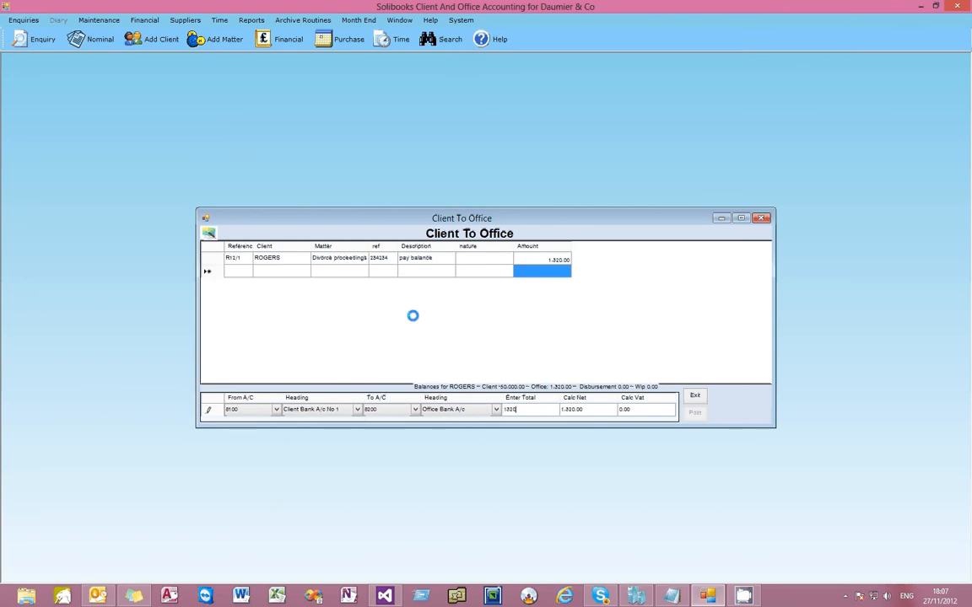
key("Tab")
key("Tab")
key("Tab")
key("Return")
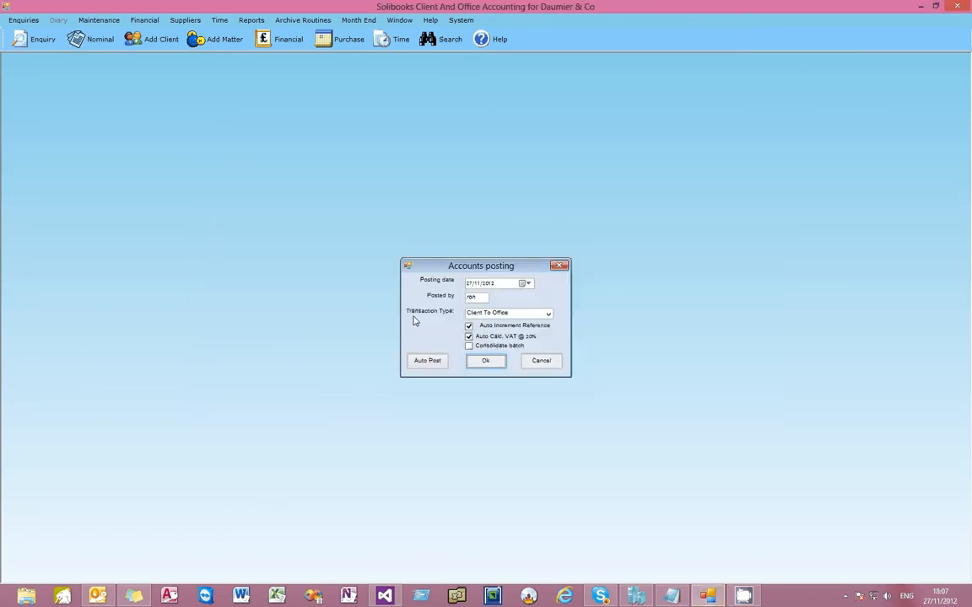
left_click(546, 362)
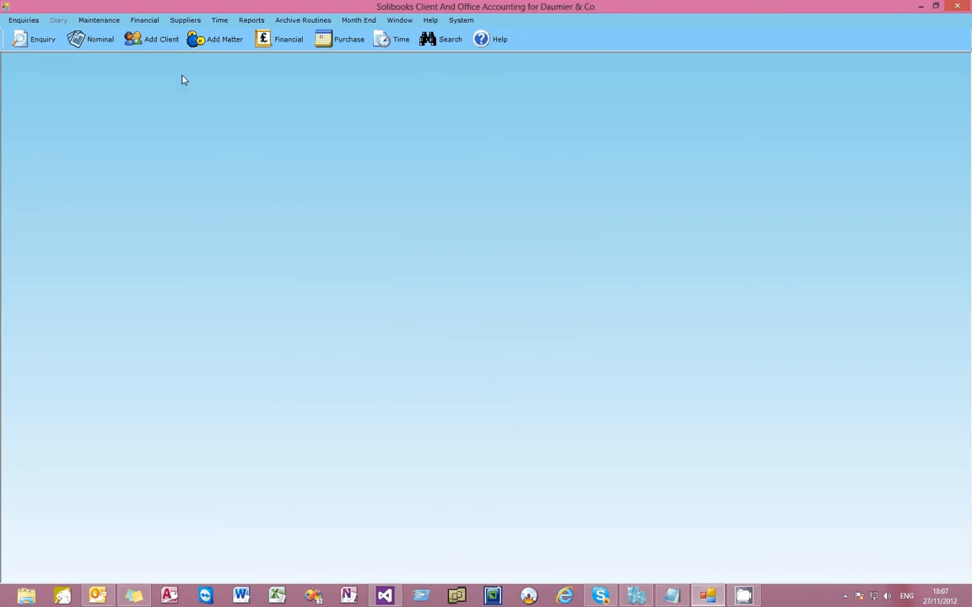
- Look up matter R12/1 in the enquiries and examine its invoice and "pay balance" entries in the office and client ledger
left_click(34, 42)
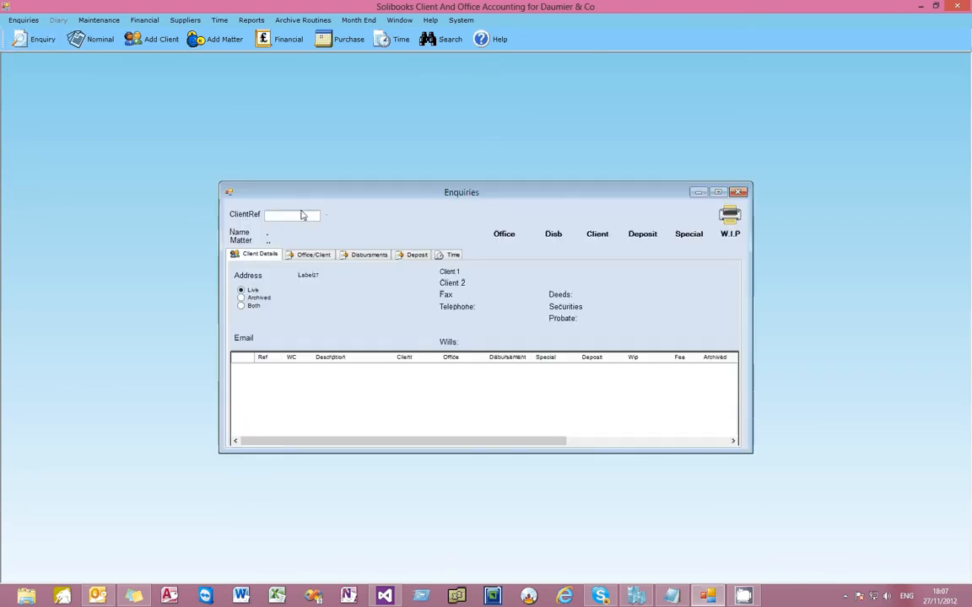
type("m2/1")
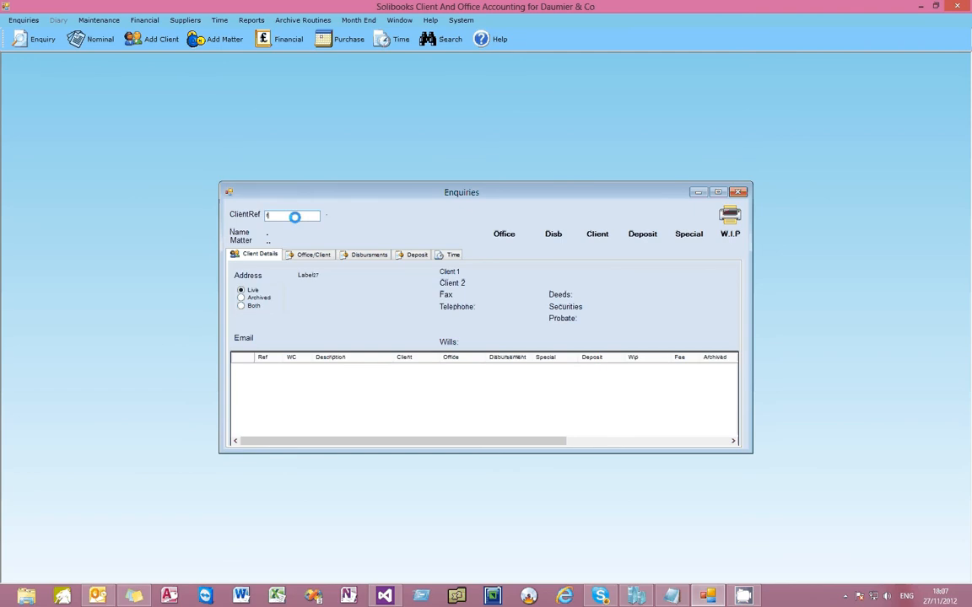
key("Return")
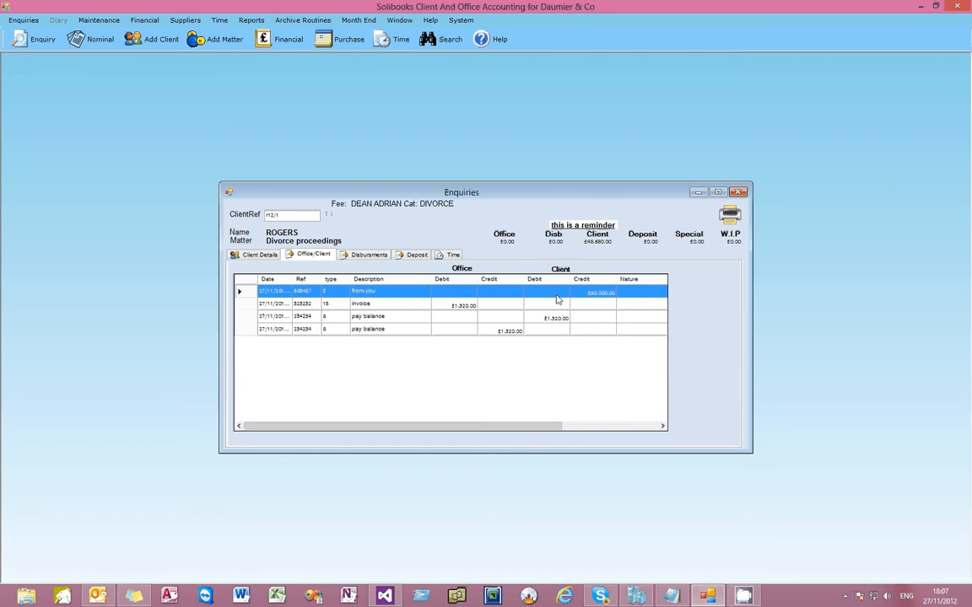
left_click(458, 307)
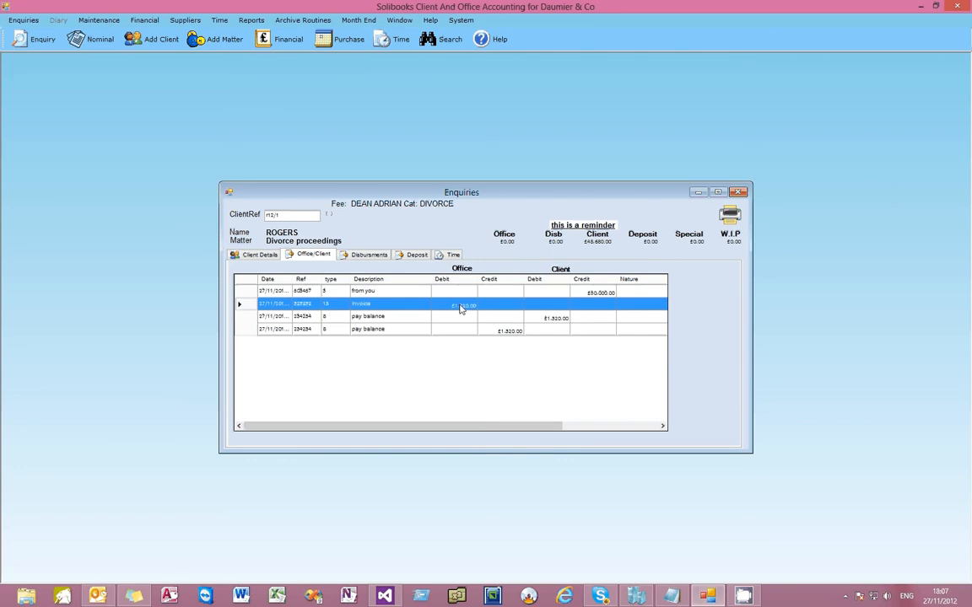
left_click(543, 320)
left_click(517, 331)
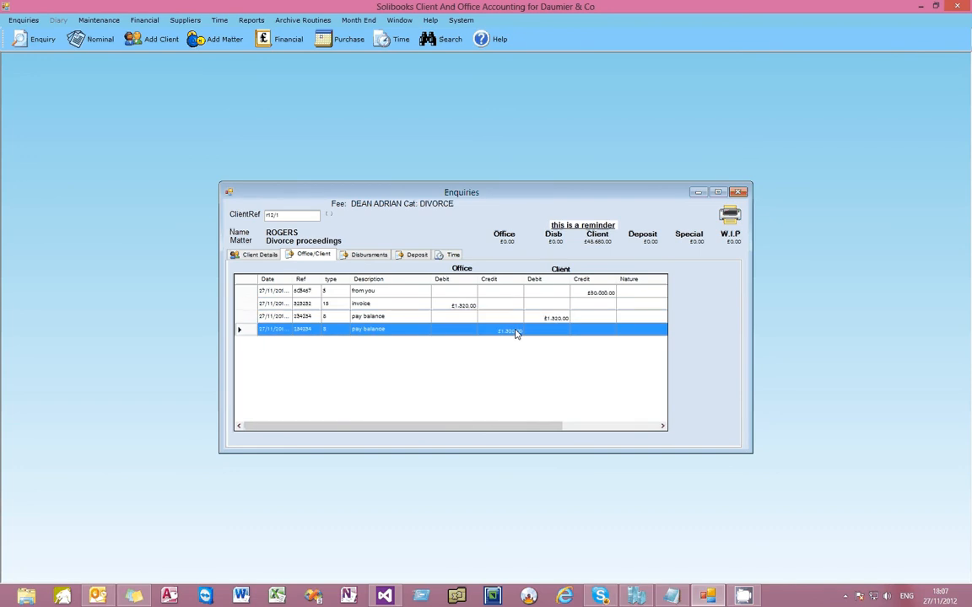
- Examine the matter's disbursement entries, deposit ledger, time records and client details
left_click(371, 256)
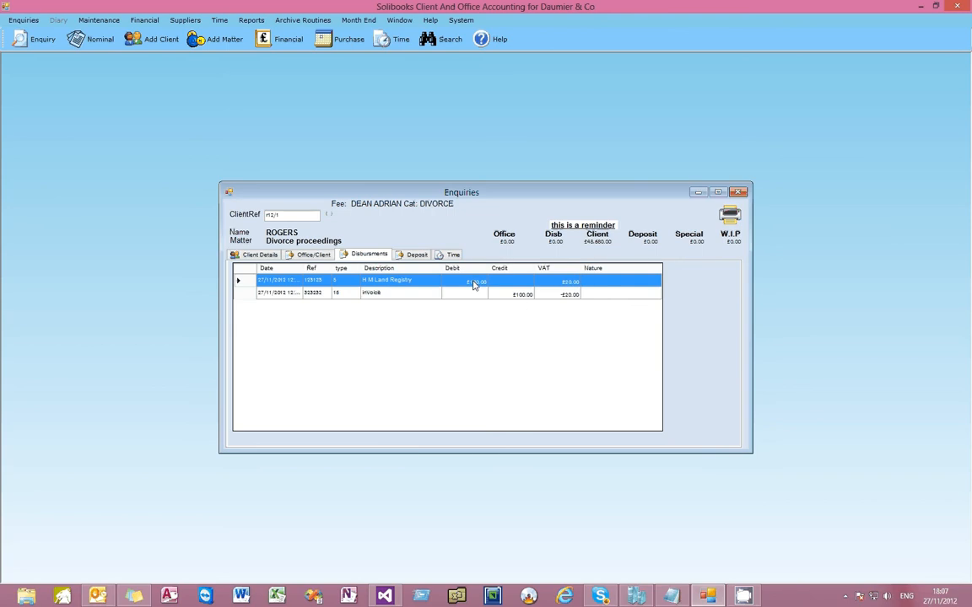
left_click(504, 295)
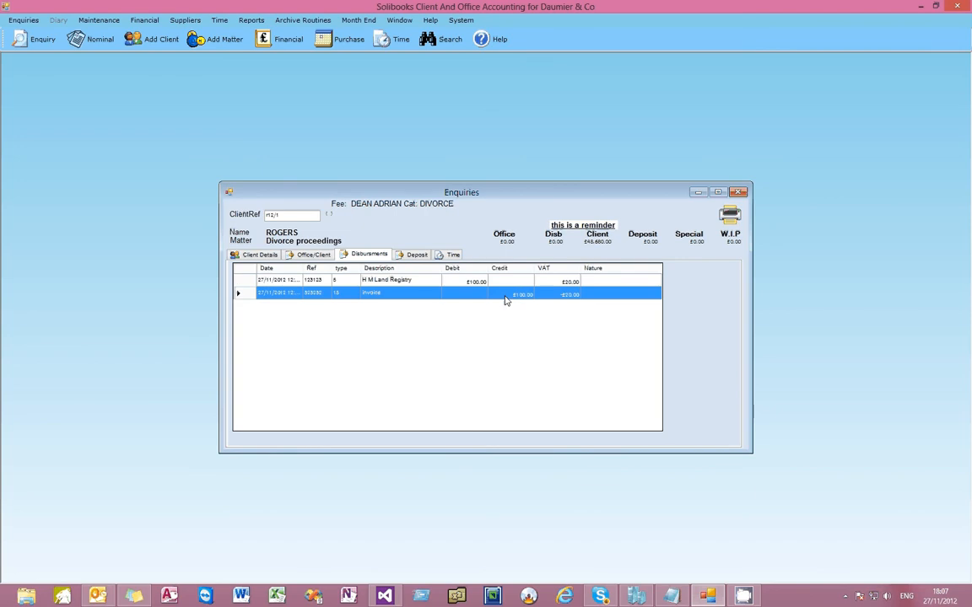
left_click(416, 255)
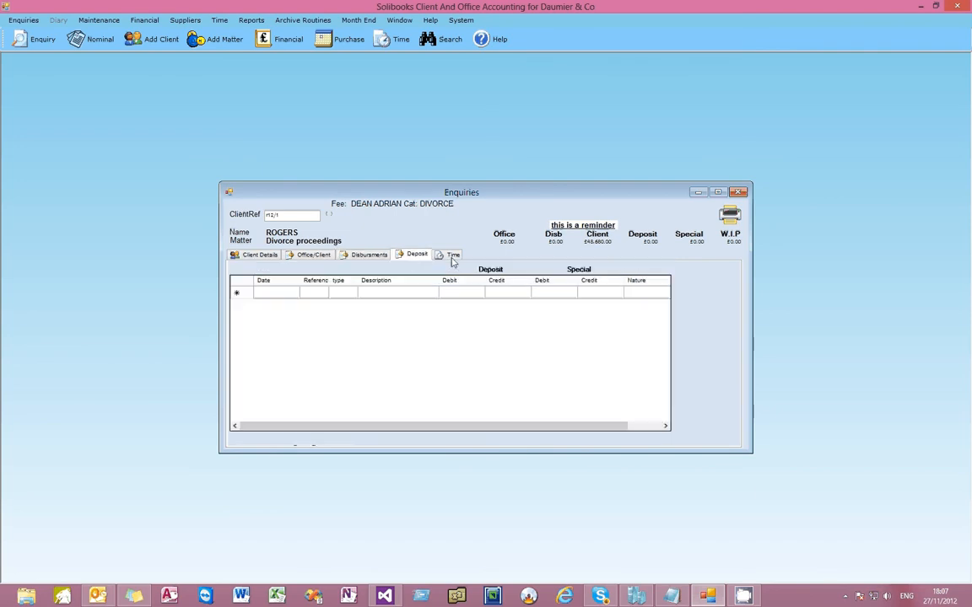
left_click(451, 256)
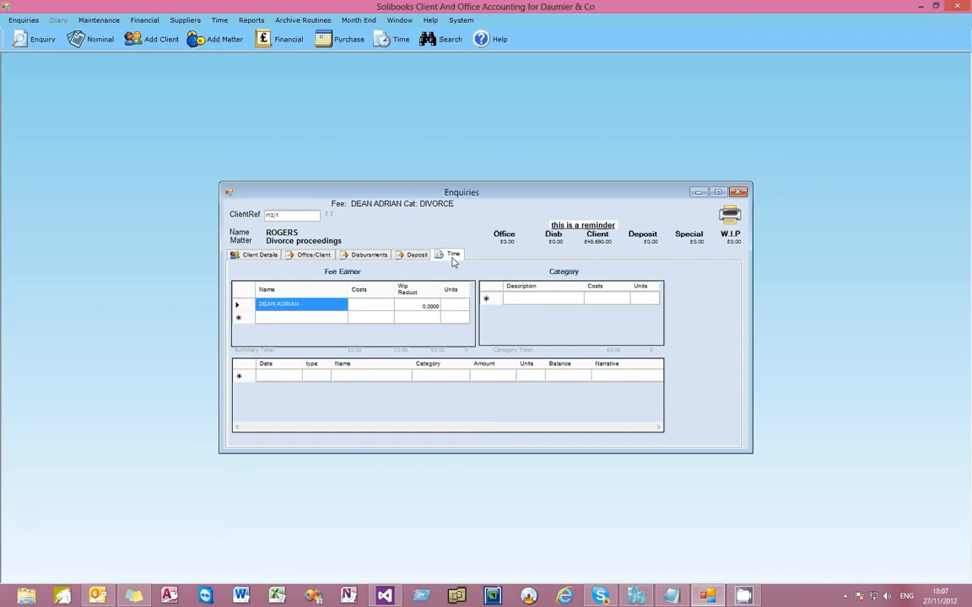
left_click(260, 255)
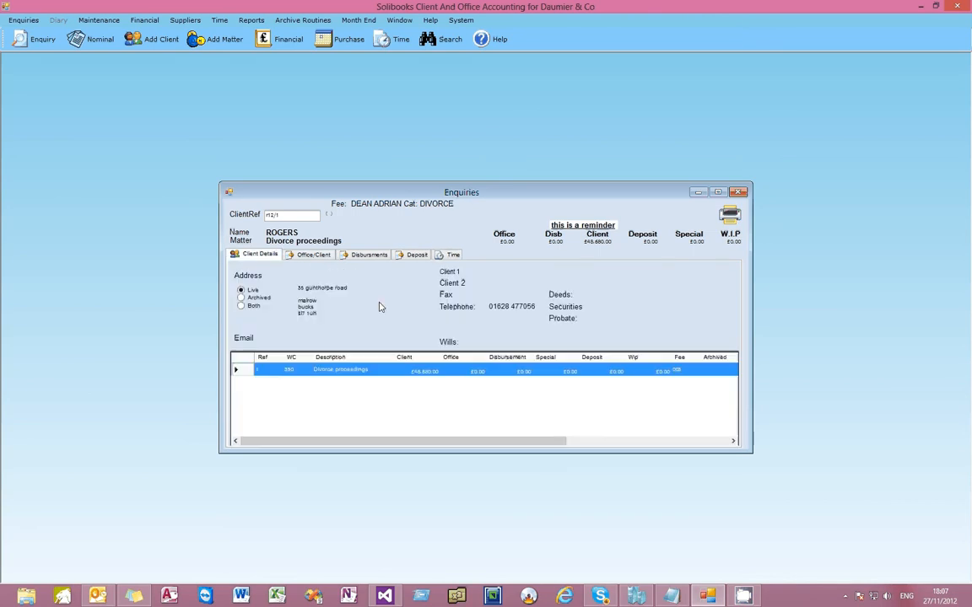